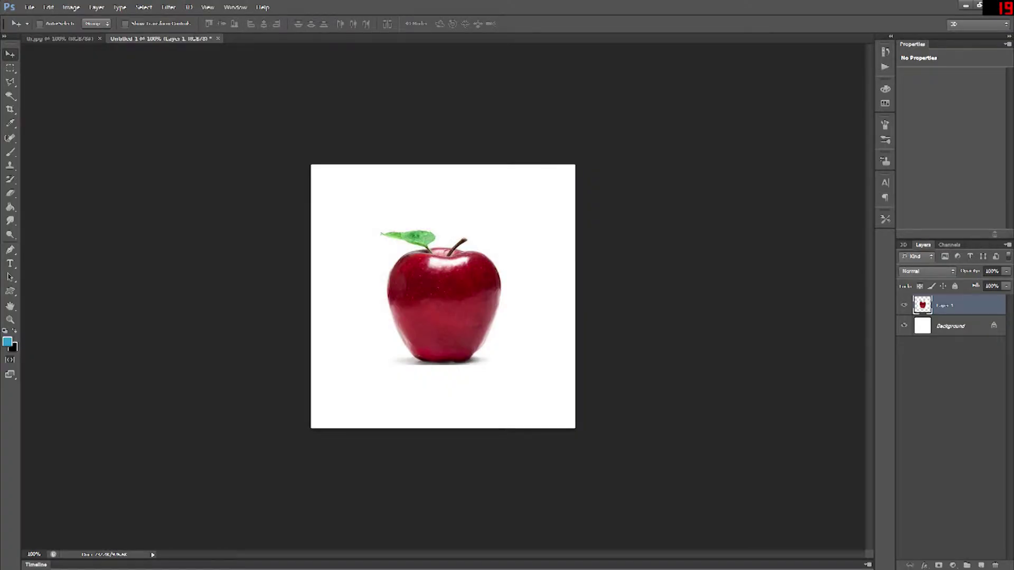
Duplicate the apple layer within the same document as Layer 1 copy.
right_click(950, 305)
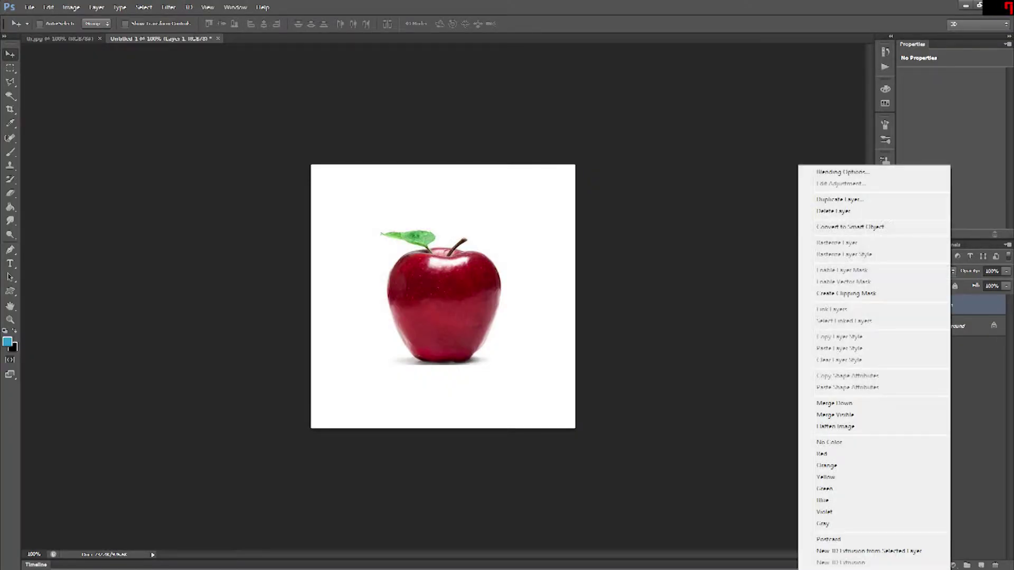
click(850, 202)
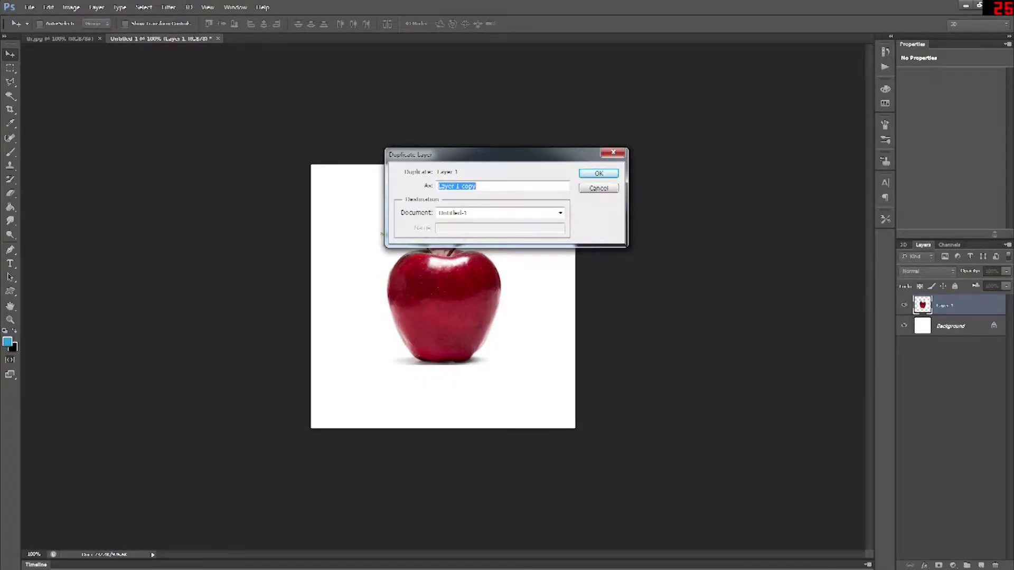
key(Return)
Select the leaf and the stem with the Polygonal Lasso and copy them onto a new layer.
key(ctrl+plus)
key(ctrl+plus)
key(ctrl+plus)
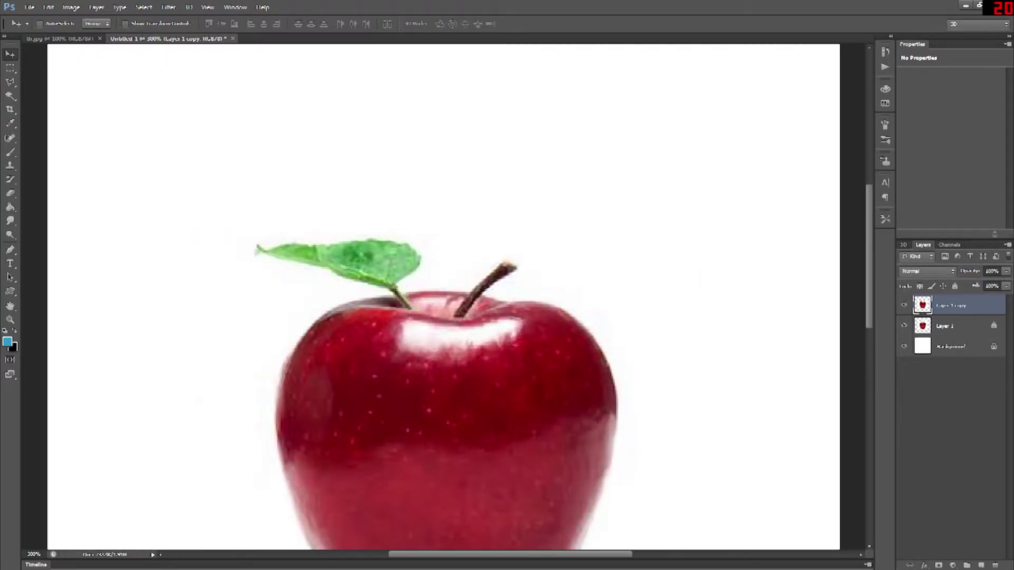
key(l)
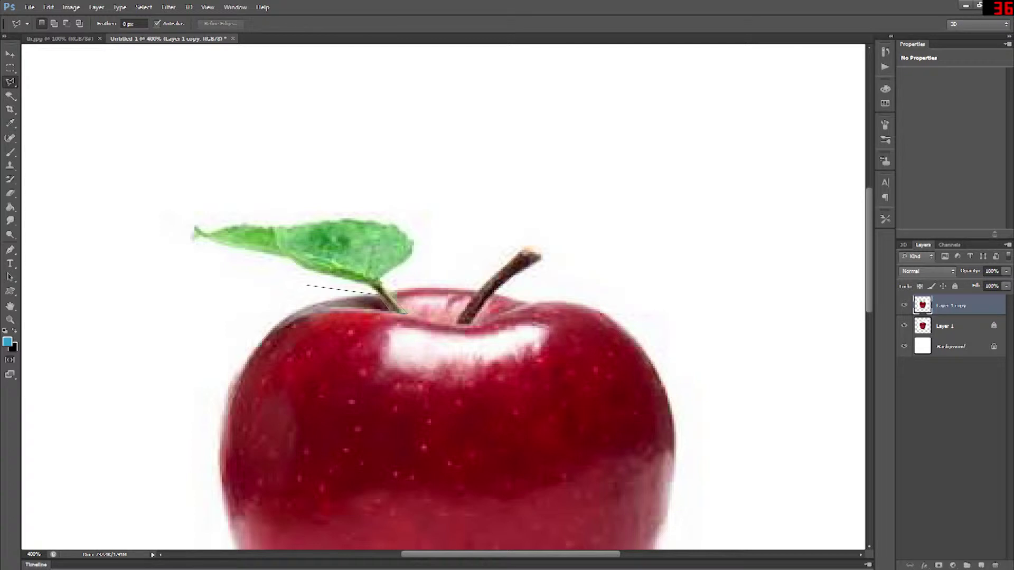
click(404, 313)
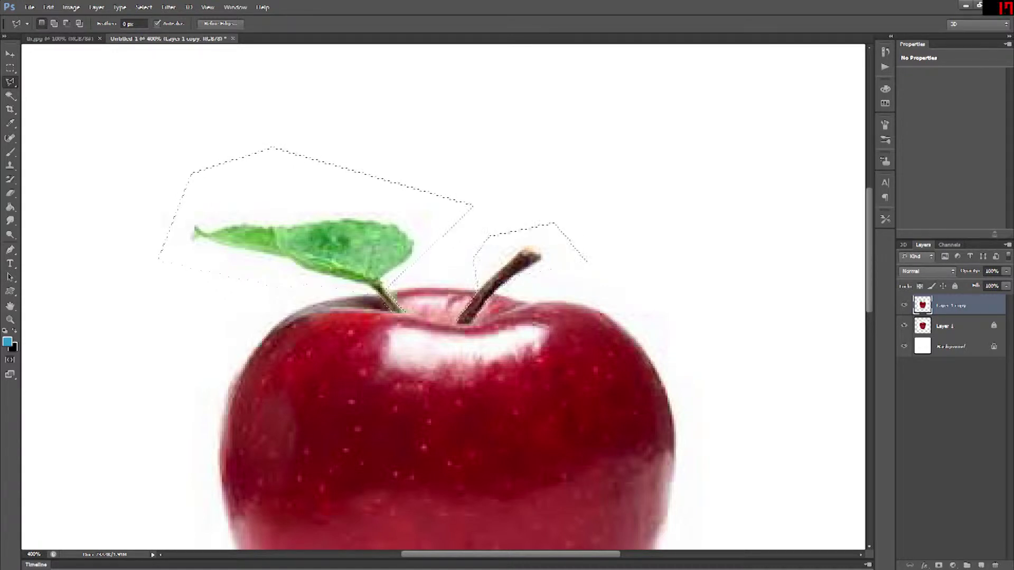
key(ctrl+minus)
key(ctrl+minus)
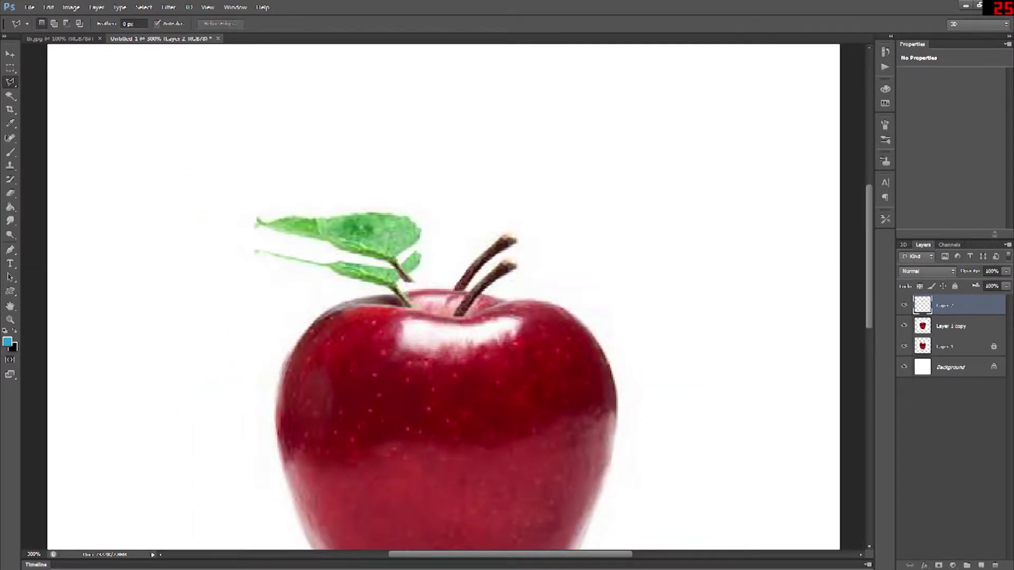
Nudge the copied leaf and stem down until they line up with the originals on the apple.
key(v)
key(Down)
key(Down)
key(Down)
key(Down)
key(Down)
key(Down)
key(Down)
key(Down)
key(Down)
key(Down)
key(Down)
key(Down)
key(Down)
key(Down)
key(Down)
key(Down)
key(Down)
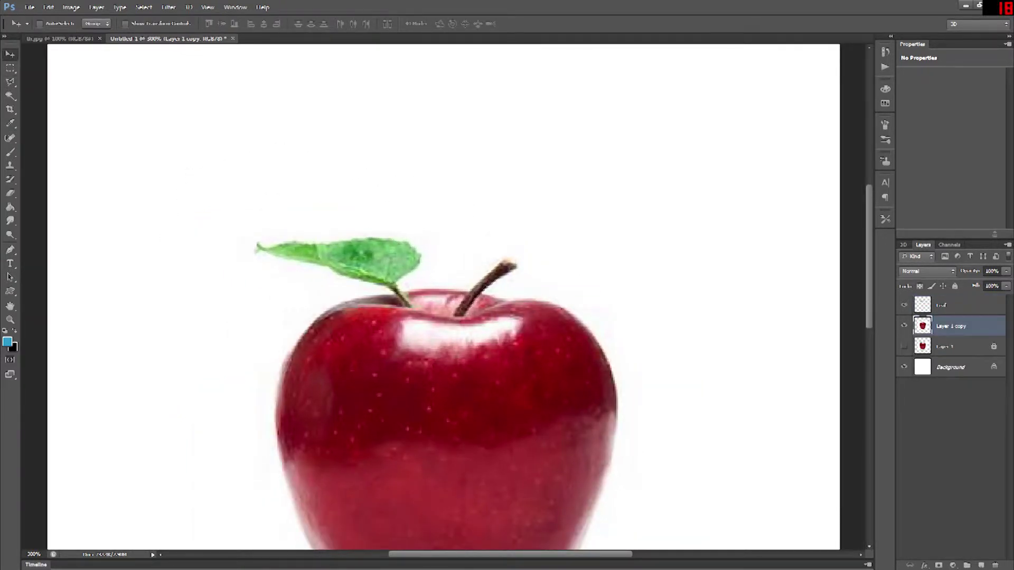
Toggle the visibility of Layer 1 copy to check the separated leaf and stem.
click(904, 326)
click(904, 325)
click(904, 325)
click(904, 326)
scroll(444, 317, down, 5)
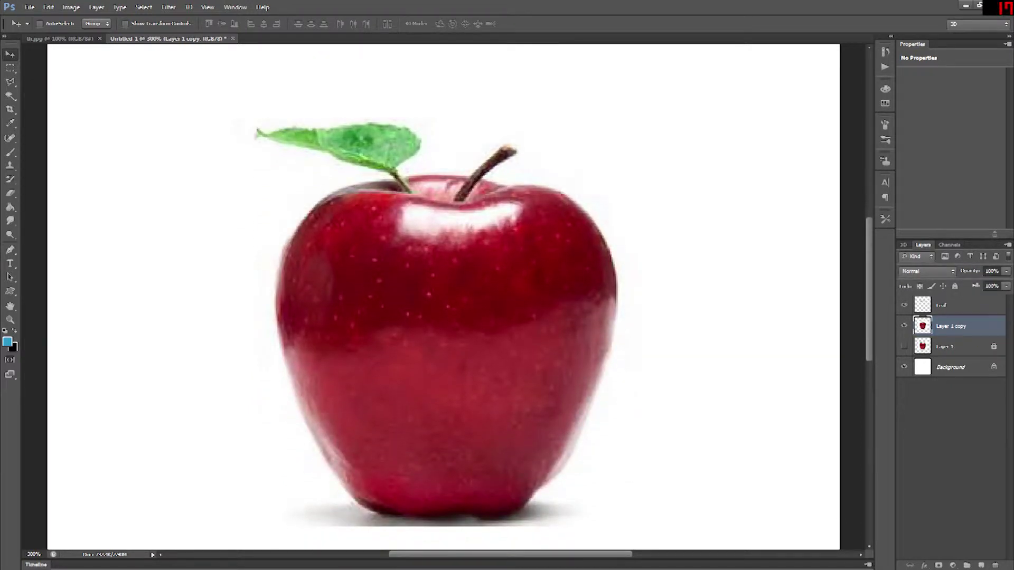
Start opening image files and browse to the Water folder inside the graphics collection.
click(29, 8)
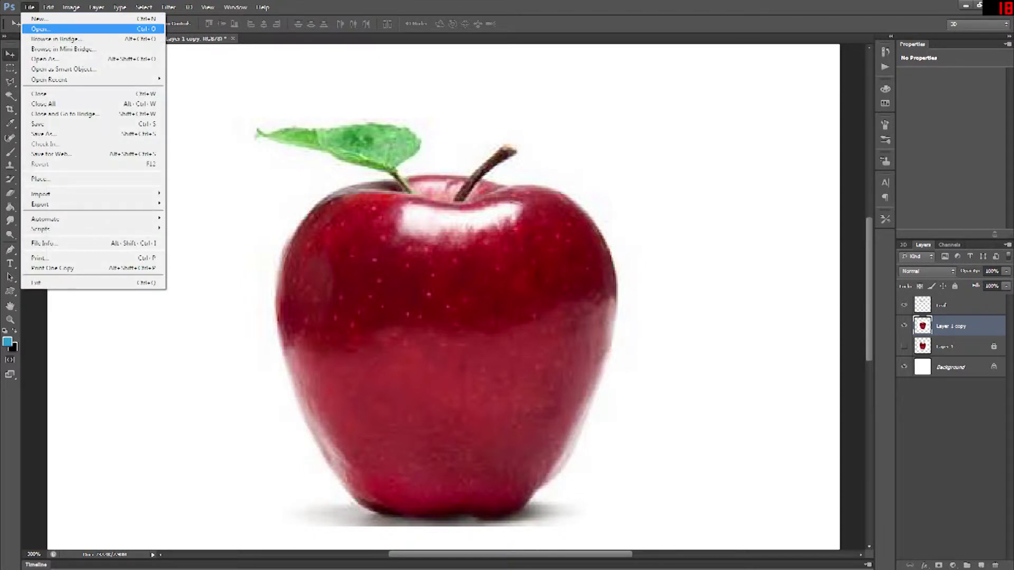
click(46, 29)
click(192, 30)
click(98, 100)
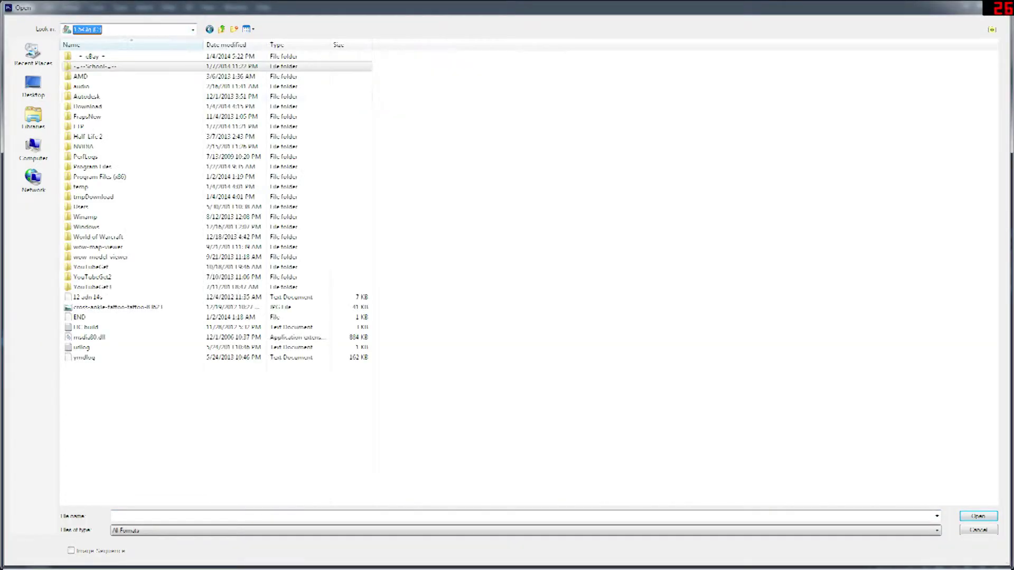
double_click(97, 67)
double_click(309, 72)
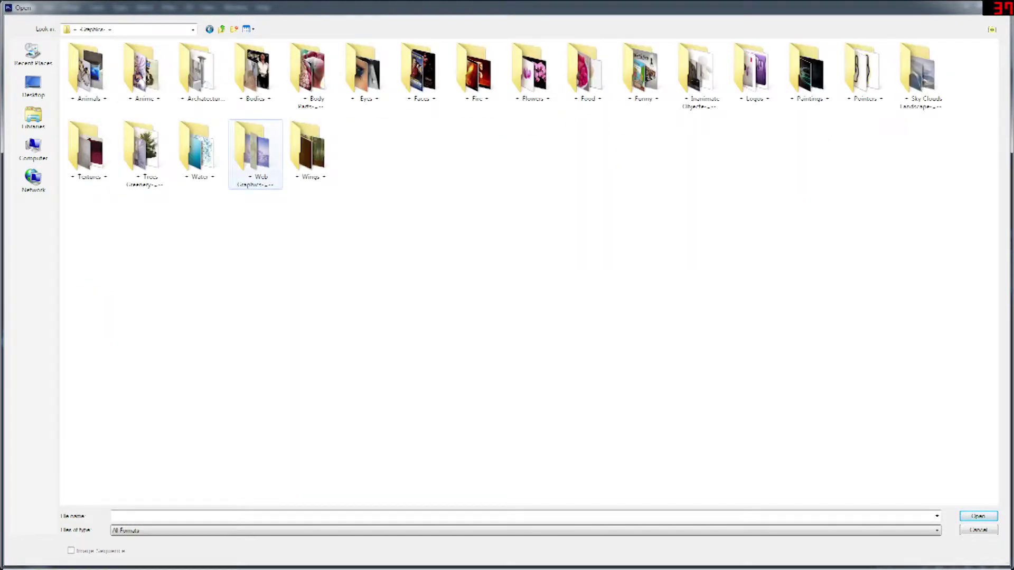
double_click(199, 150)
Open the water flower, bubbles01, curled water splash, splash collection and arched water splash images together.
click(848, 116)
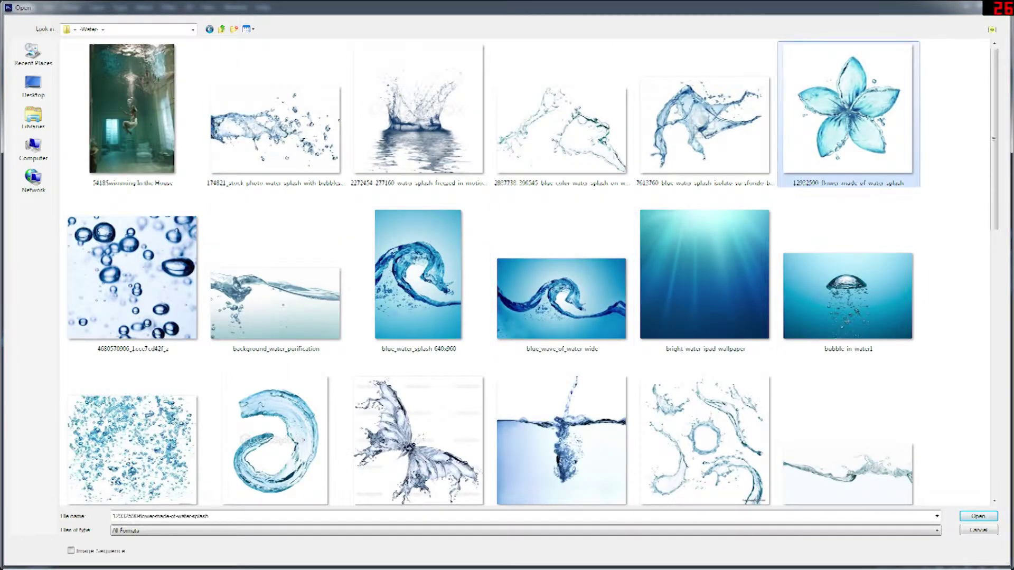
scroll(845, 127, down, 5)
ctrl+click(276, 328)
ctrl+click(705, 327)
scroll(704, 327, down, 2)
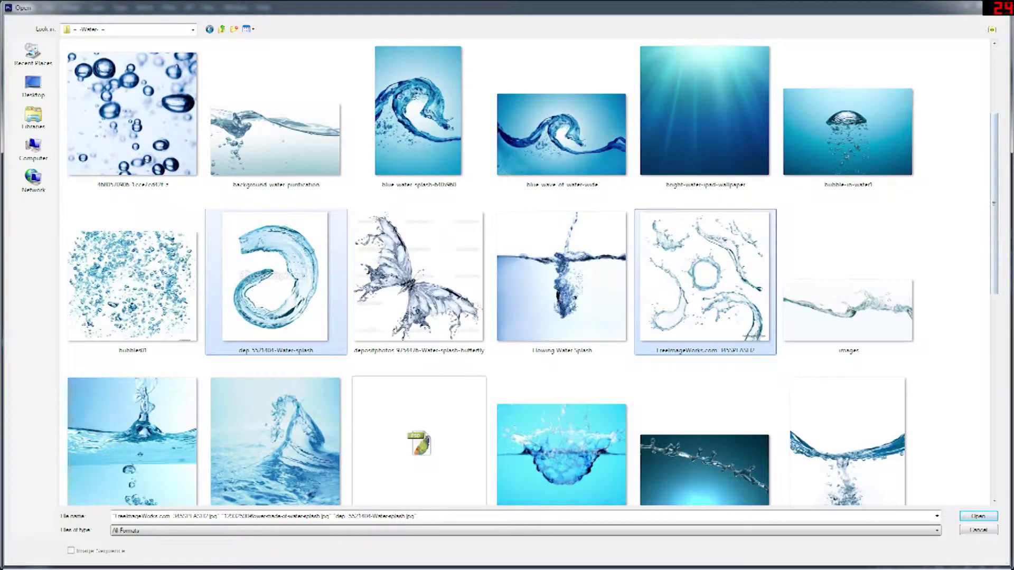
scroll(559, 317, down, 8)
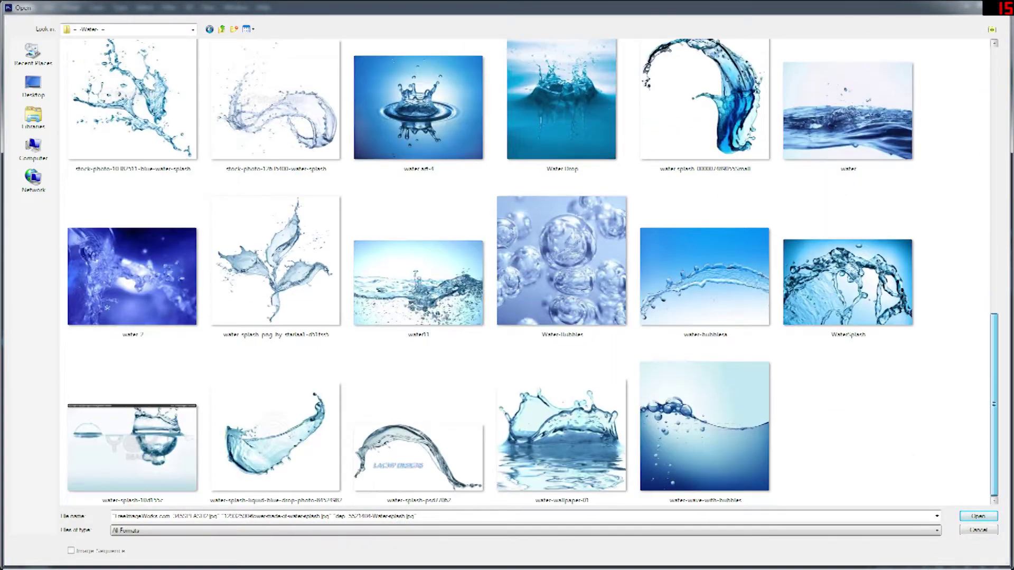
ctrl+click(418, 433)
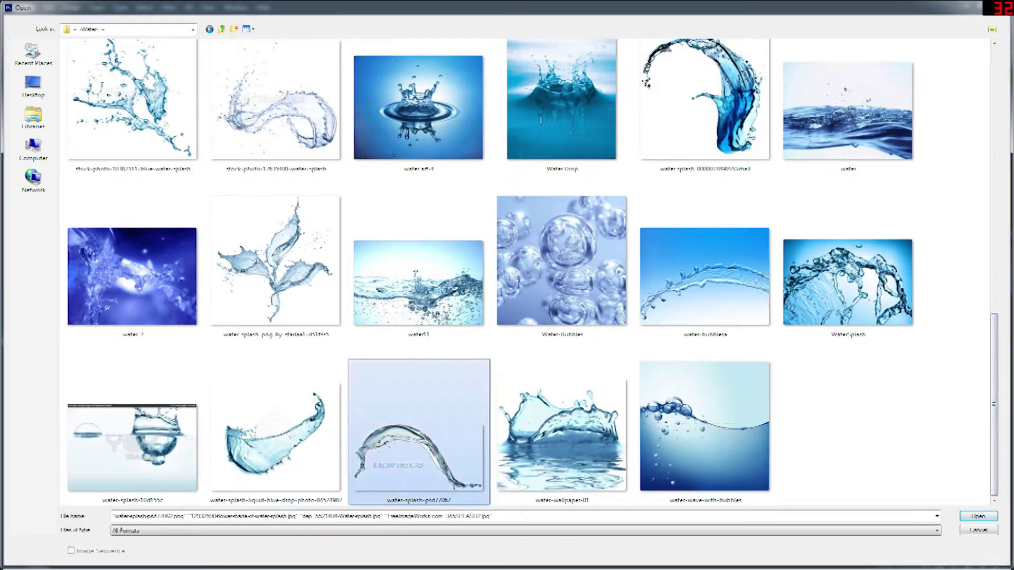
scroll(533, 272, up, 8)
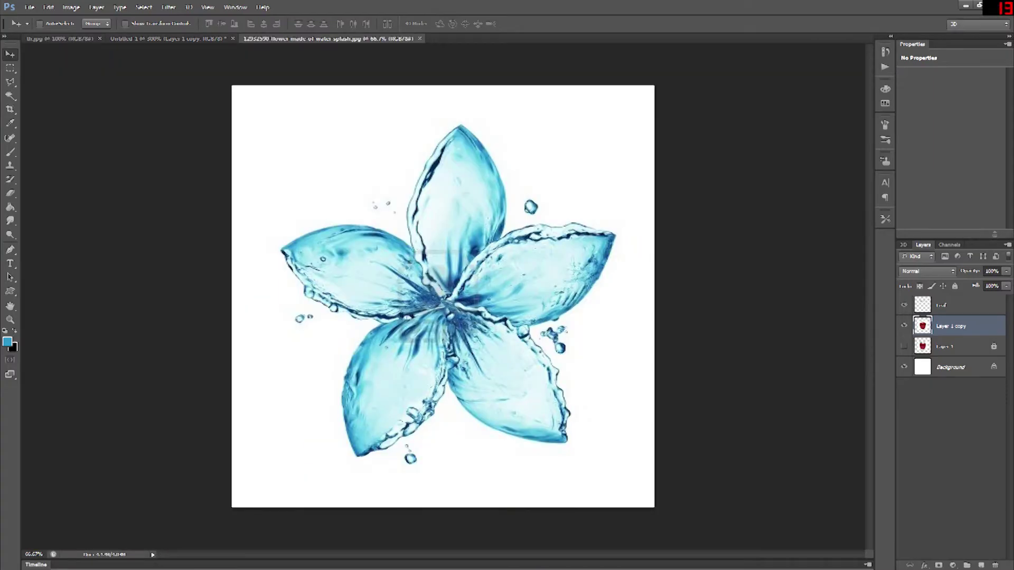
Lasso the upper petal of the water flower image and paste a copy into the apple document.
key(m)
click(304, 39)
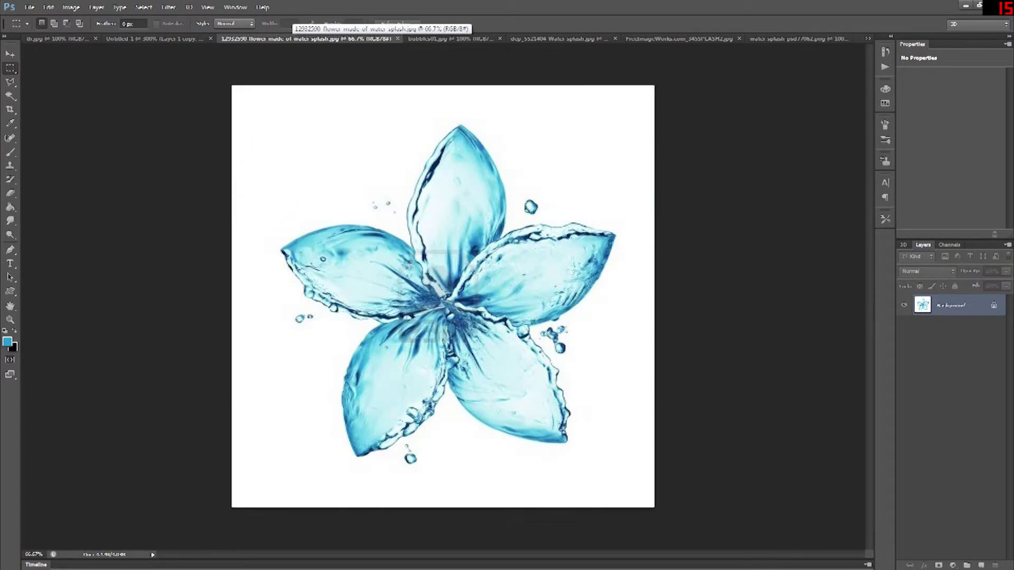
key(l)
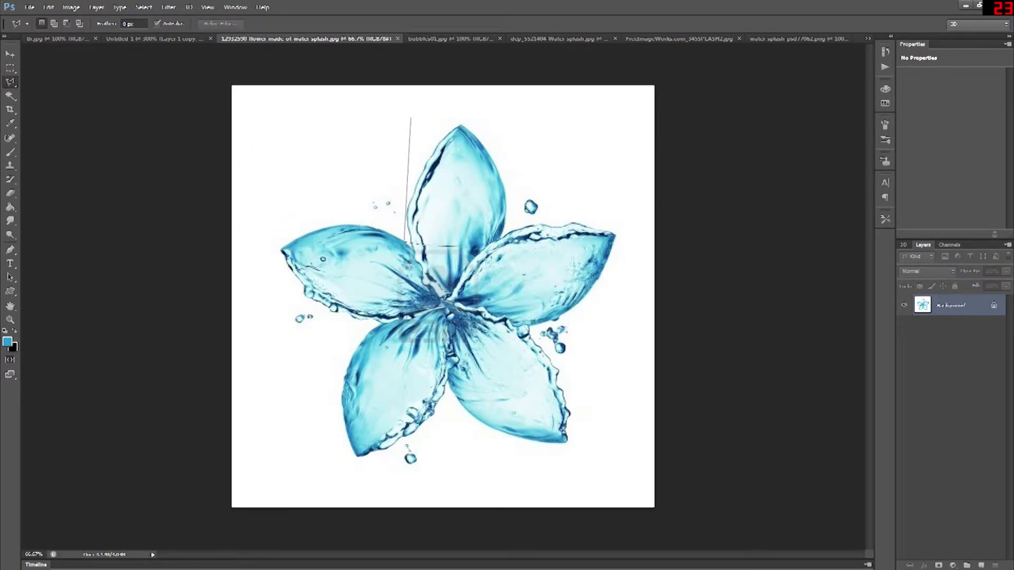
key(Return)
click(163, 38)
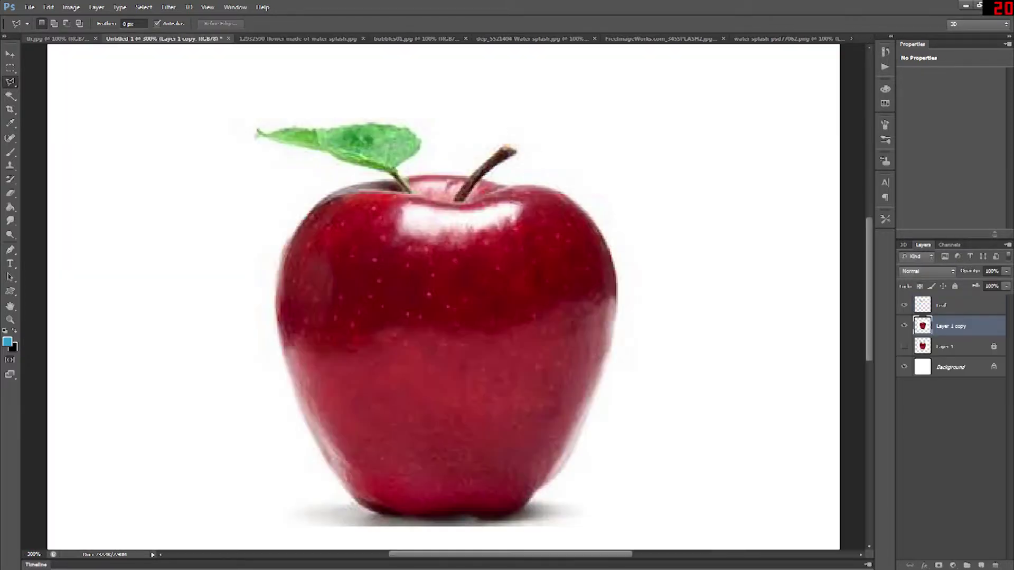
key(v)
key(ctrl+v)
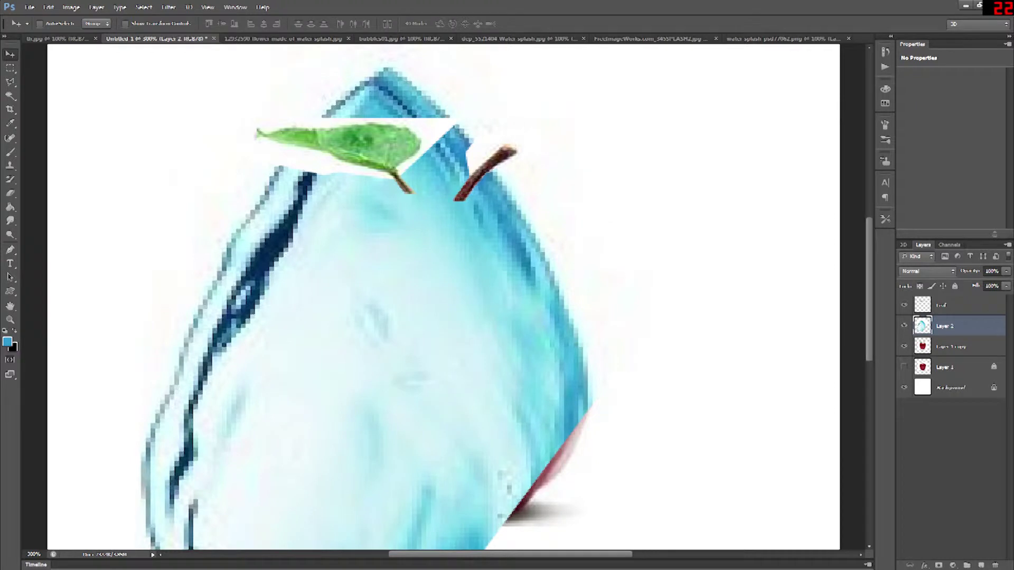
Scale the pasted water petal down proportionally and place it over the right half of the apple.
key(ctrl+t)
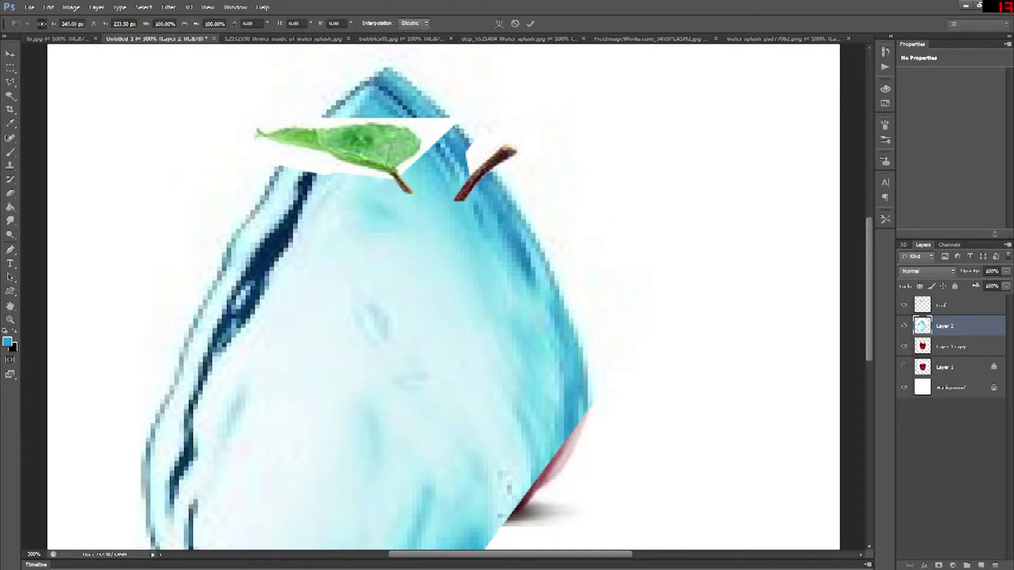
scroll(443, 295, up, 5)
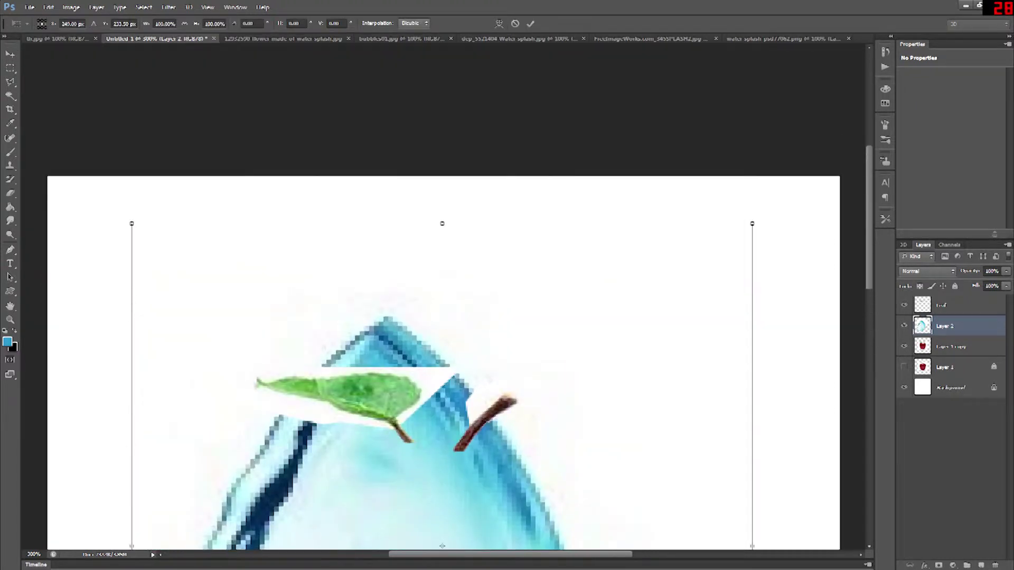
drag(751, 223, 515, 468)
scroll(443, 295, down, 7)
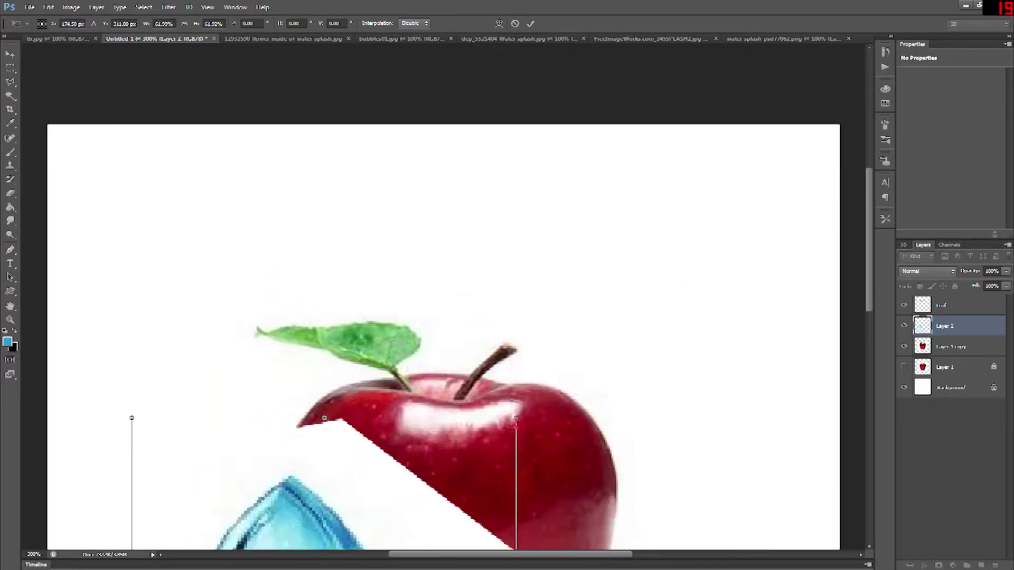
drag(515, 93, 340, 276)
key(Return)
mouse_move(228, 349)
mouse_down()
mouse_move(369, 312)
mouse_move(531, 195)
mouse_up()
Select the white area around the water petal with Quick Selection, excluding the petal, and delete it.
key(w)
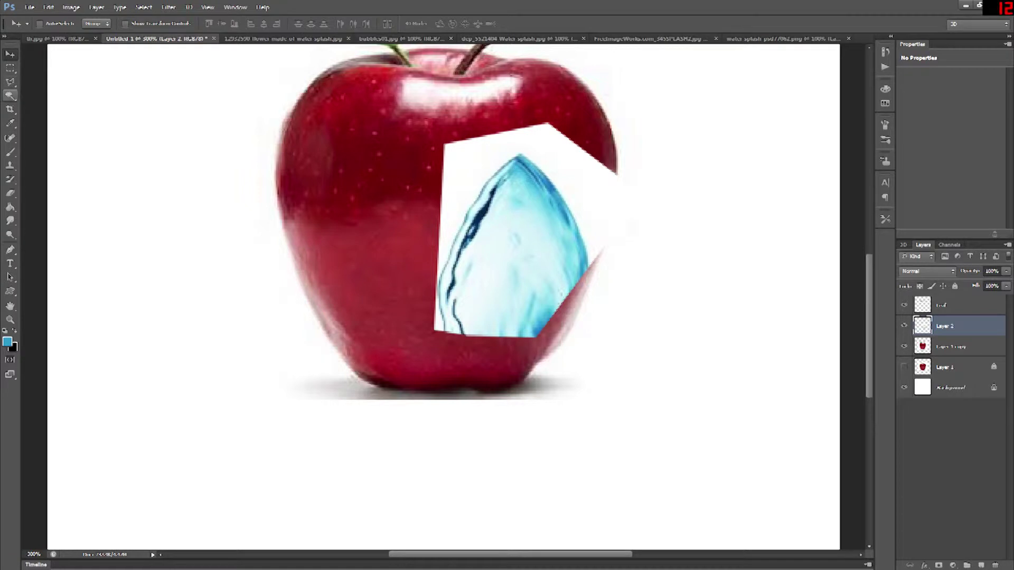
click(567, 152)
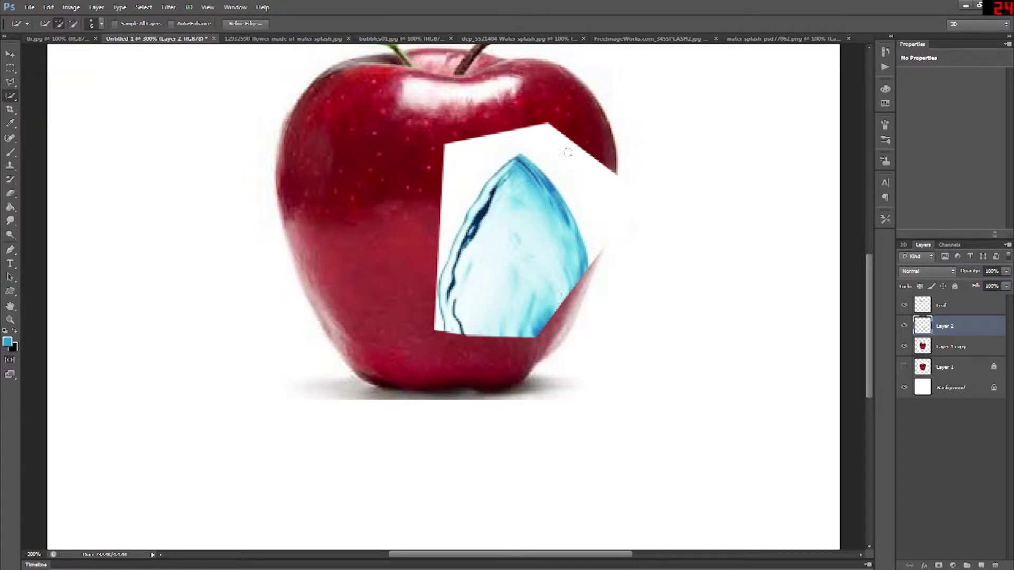
drag(473, 158, 421, 282)
click(437, 316)
alt+click(583, 237)
mouse_move(581, 228)
mouse_down()
mouse_move(522, 156)
mouse_move(468, 206)
mouse_up()
key(Delete)
key(m)
Erase the leftover white fringe along the water petal's left edge and tip.
key(e)
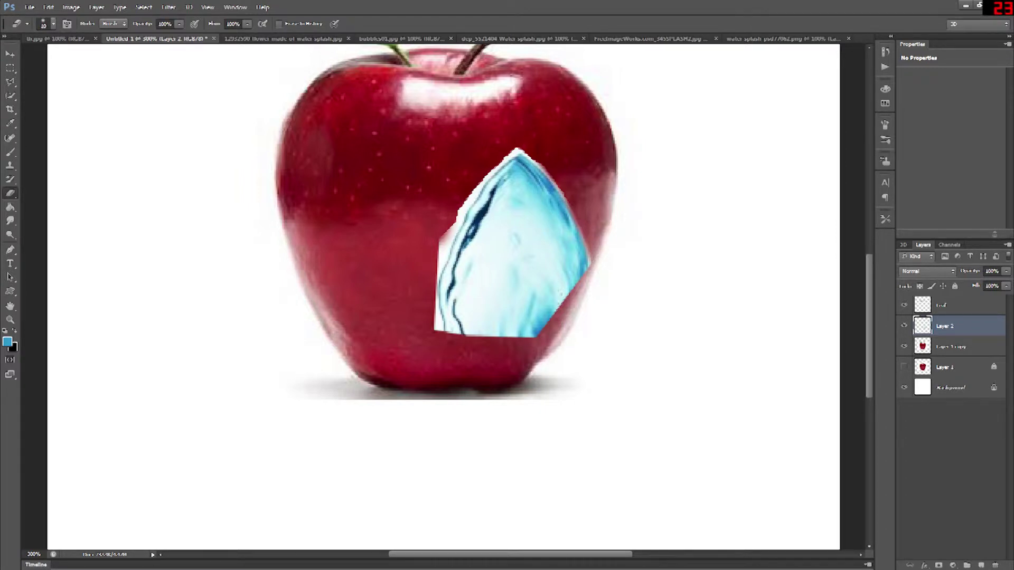
drag(461, 210, 455, 231)
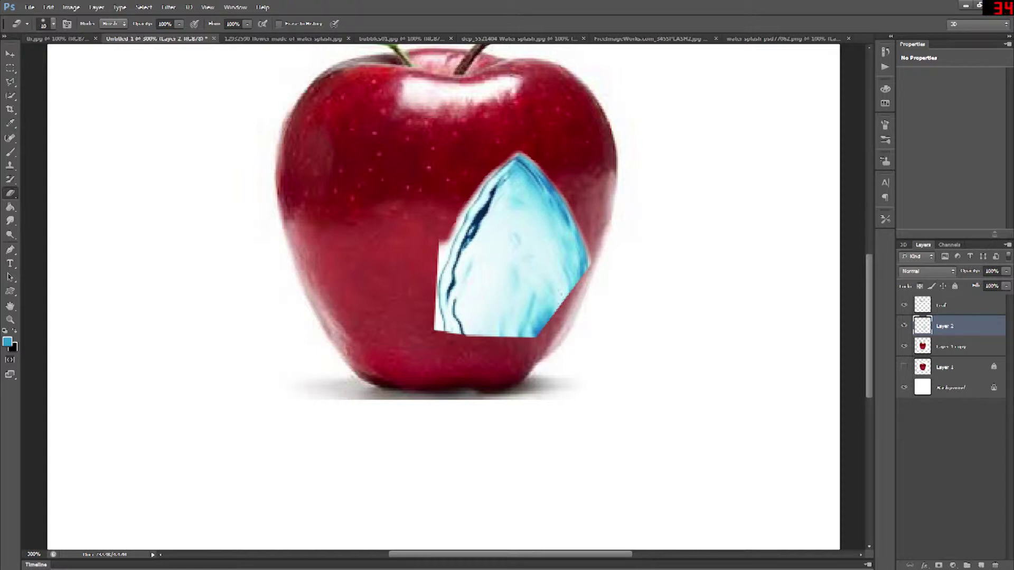
mouse_move(438, 296)
mouse_down()
mouse_move(461, 212)
mouse_move(519, 153)
mouse_up()
Move the water petal to the lower middle of the apple.
key(v)
drag(517, 266, 436, 290)
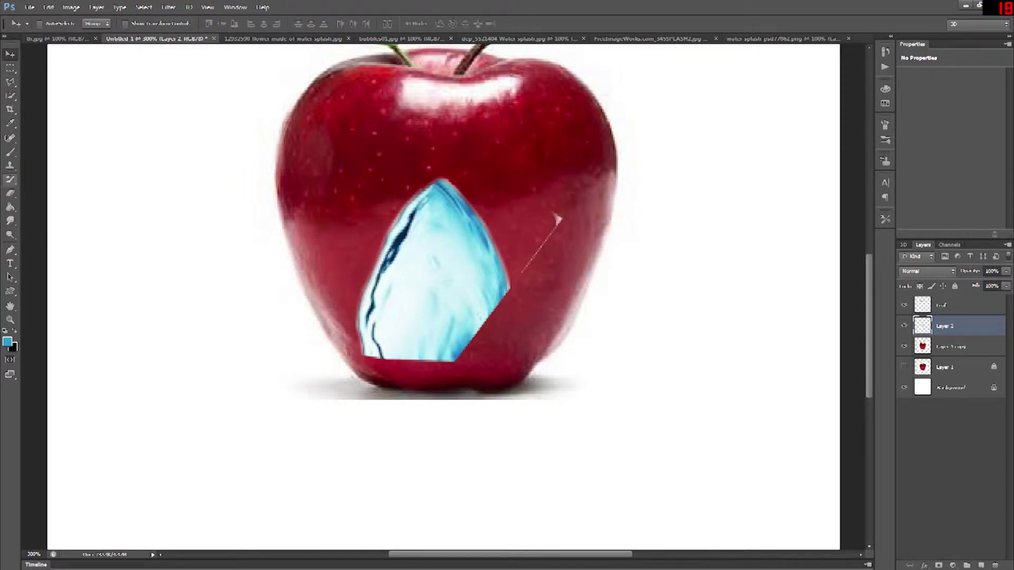
key(e)
click(10, 54)
drag(448, 295, 450, 283)
Rotate the water petal counterclockwise and fit it against the apple's lower-left edge.
key(ctrl+t)
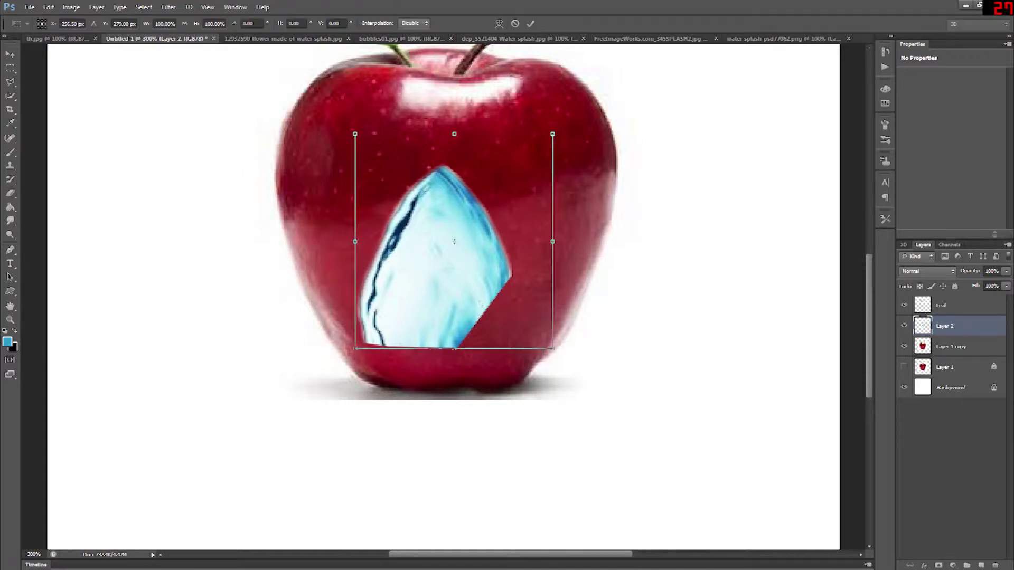
scroll(475, 275, up, 2)
drag(598, 165, 473, 195)
drag(479, 309, 416, 321)
drag(403, 163, 381, 159)
key(ctrl+z)
drag(414, 320, 402, 305)
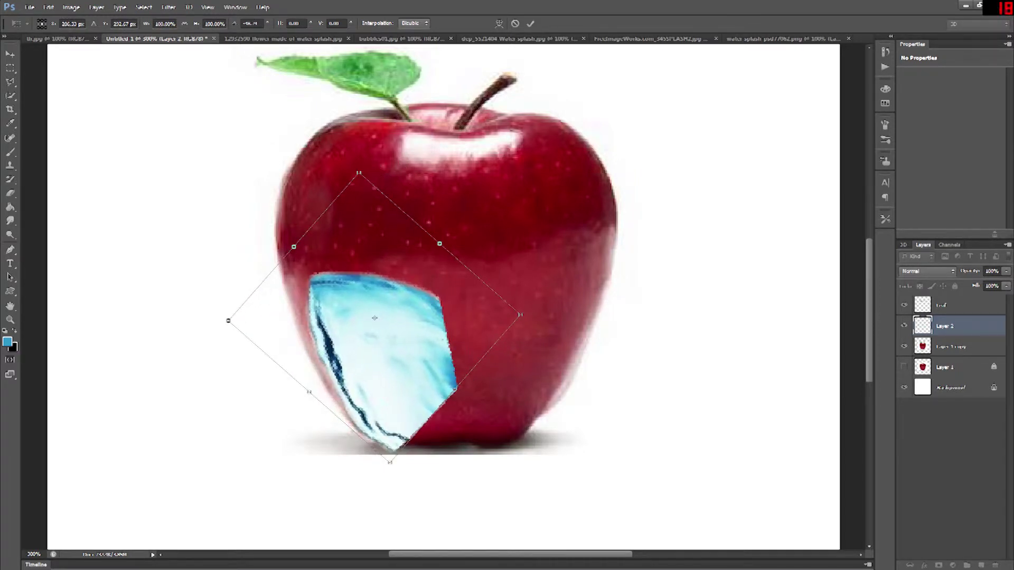
drag(520, 315, 514, 303)
key(ctrl+z)
drag(355, 164, 335, 167)
drag(401, 288, 397, 296)
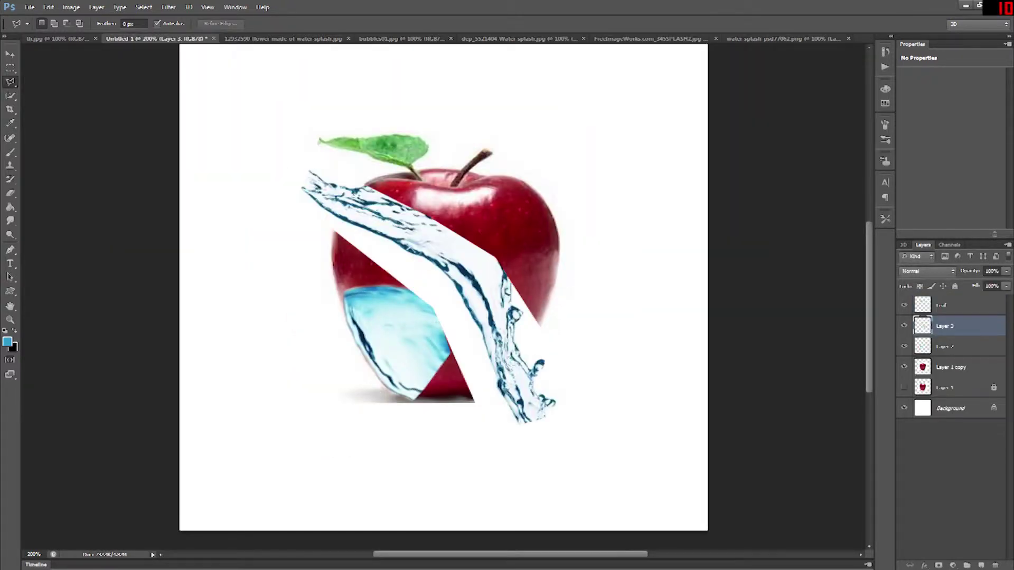
Scale the pasted water splash strip down and move it onto the upper-left part of the apple.
key(ctrl+t)
drag(295, 158, 482, 333)
key(Return)
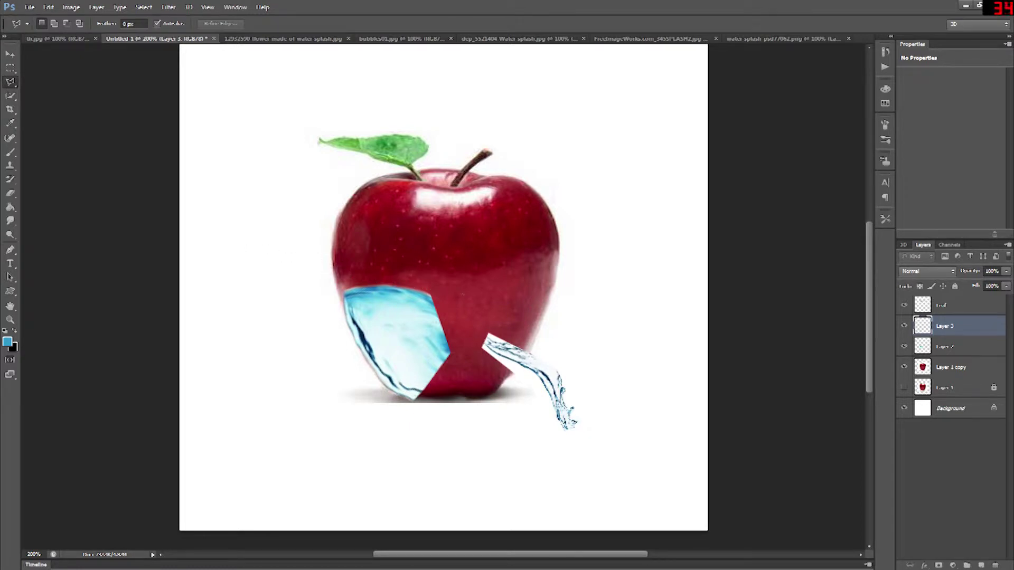
key(v)
drag(497, 362, 382, 232)
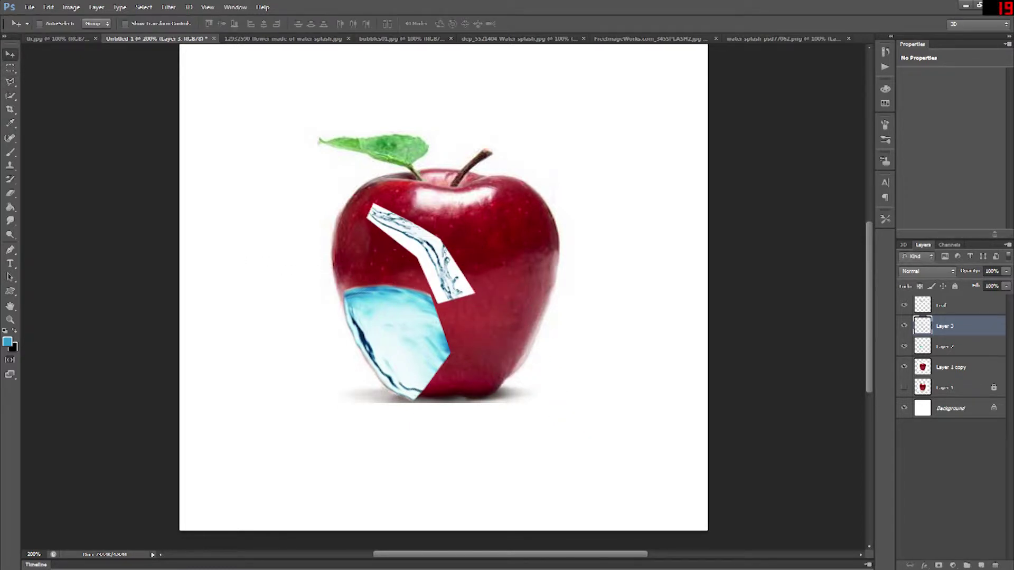
Rotate the water splash strip into a shallow V shape and place it across the apple's top below the stem.
key(ctrl+t)
drag(370, 161, 573, 221)
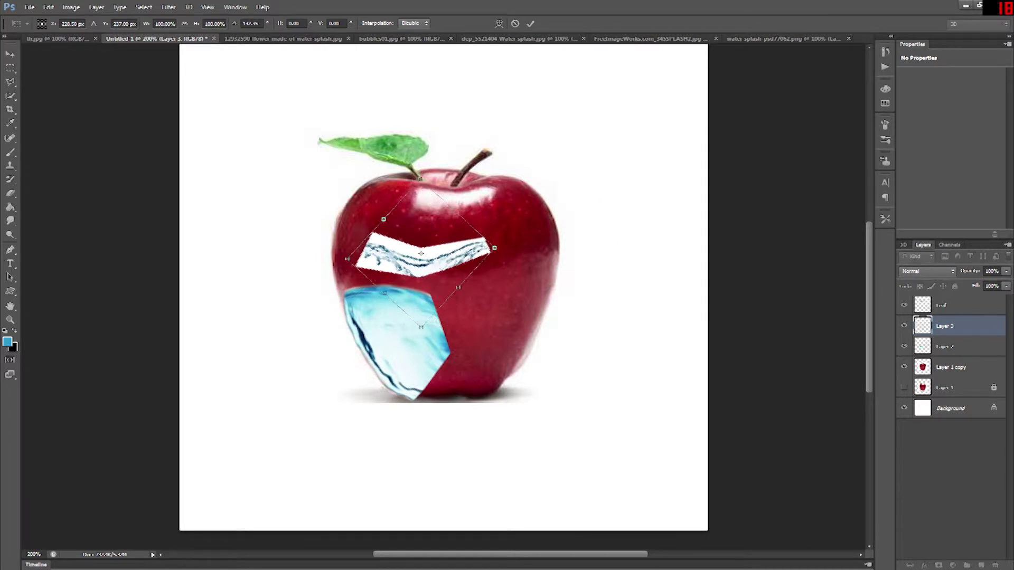
drag(421, 254, 442, 194)
key(Return)
Lower the opacity of the V-shaped water strip layer to 57% over the apple's top.
click(1006, 286)
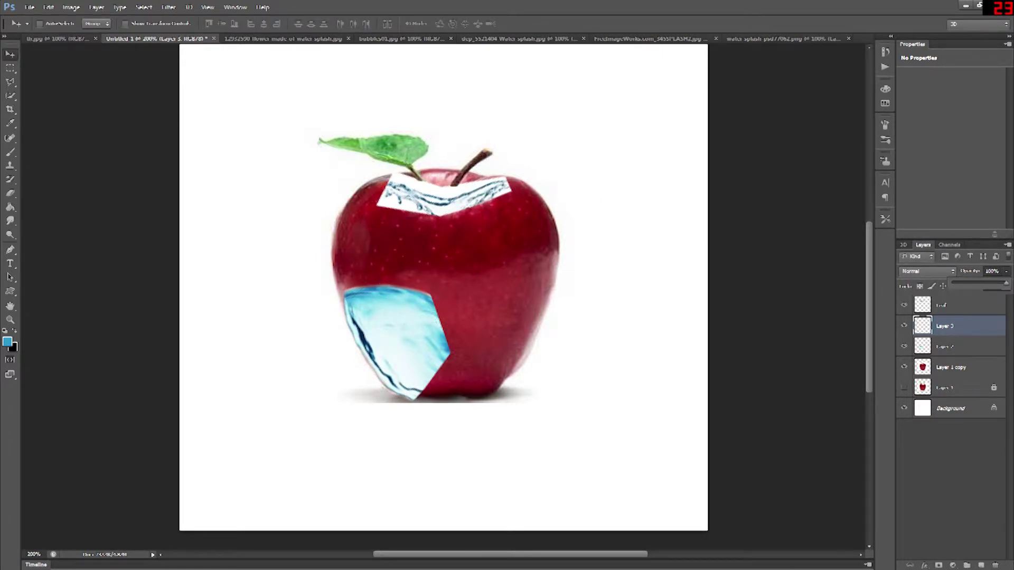
drag(974, 284, 971, 284)
key(ctrl+plus)
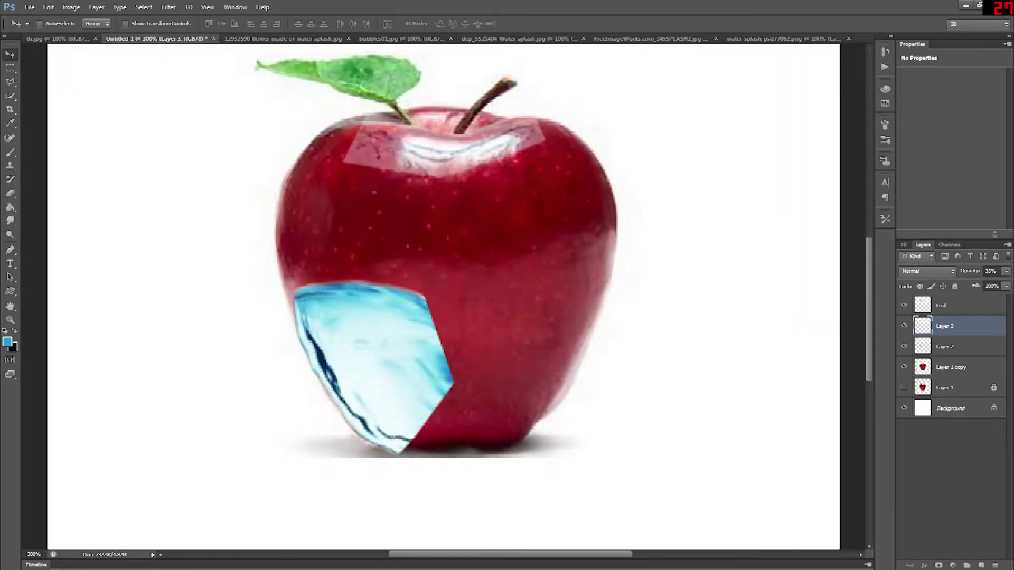
key(5)
key(7)
scroll(443, 285, up, 3)
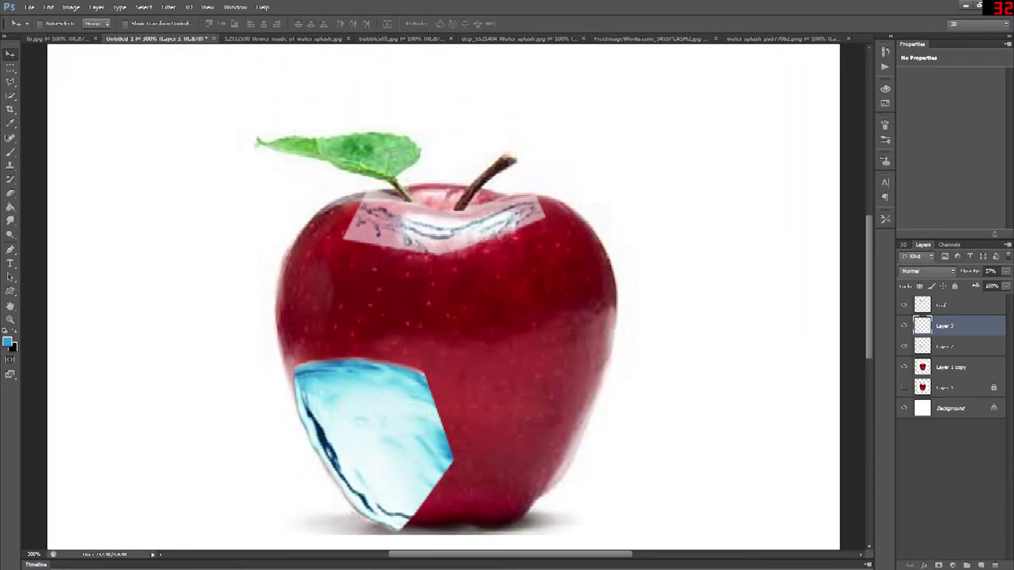
Fine-tune the V-shaped strip's angle and position below the stem and restore its layer opacity to 100%.
key(ctrl+t)
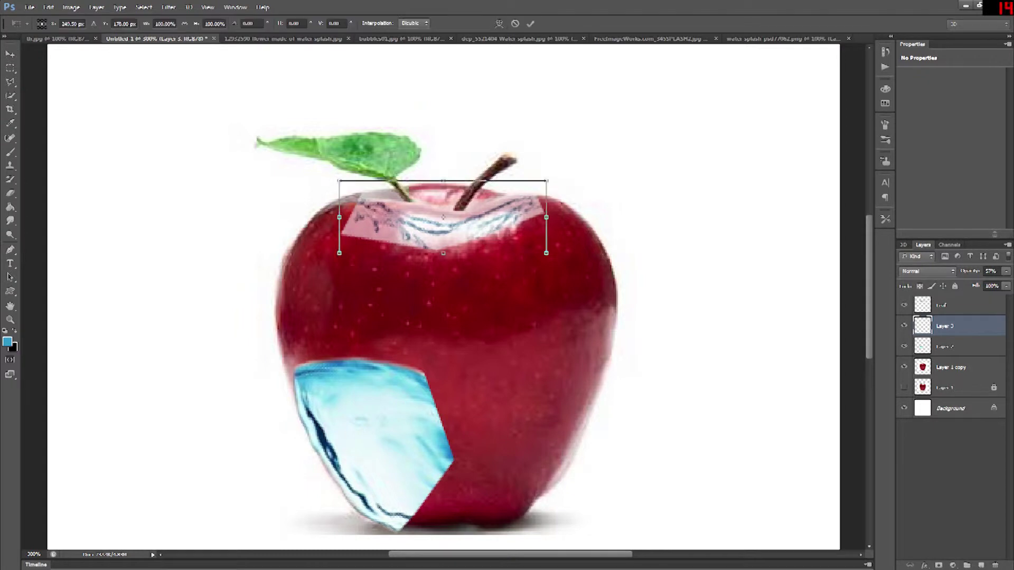
drag(565, 201, 566, 210)
key(Return)
drag(445, 230, 449, 221)
click(1005, 271)
drag(986, 282, 1011, 282)
click(460, 214)
drag(460, 213, 454, 215)
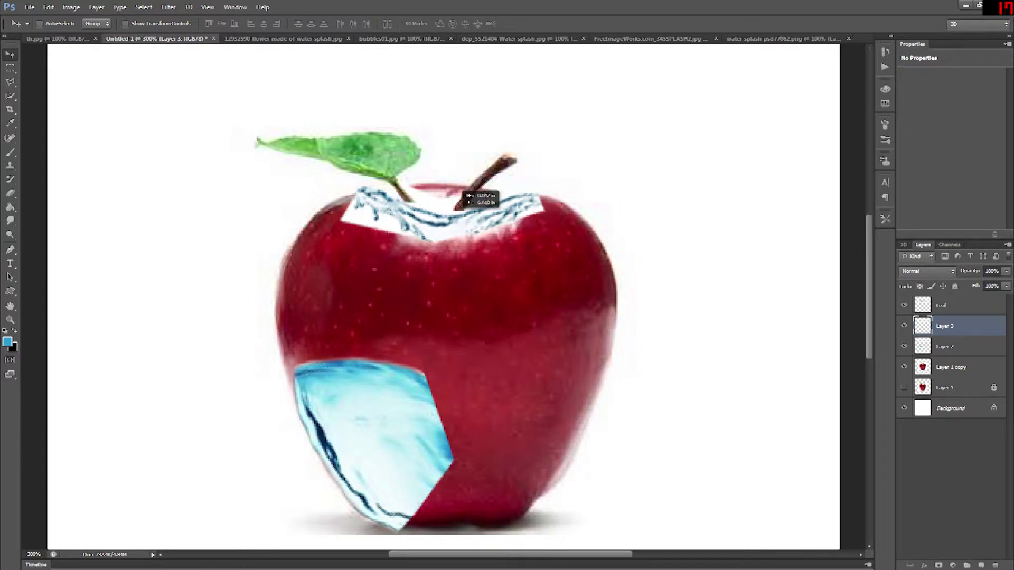
Erase the white excess around the V-shaped water strip so it follows the apple's top rim.
key(e)
mouse_move(359, 191)
mouse_down()
mouse_move(454, 207)
mouse_move(499, 200)
mouse_move(401, 209)
mouse_move(499, 201)
mouse_move(447, 207)
mouse_up()
key(ctrl+z)
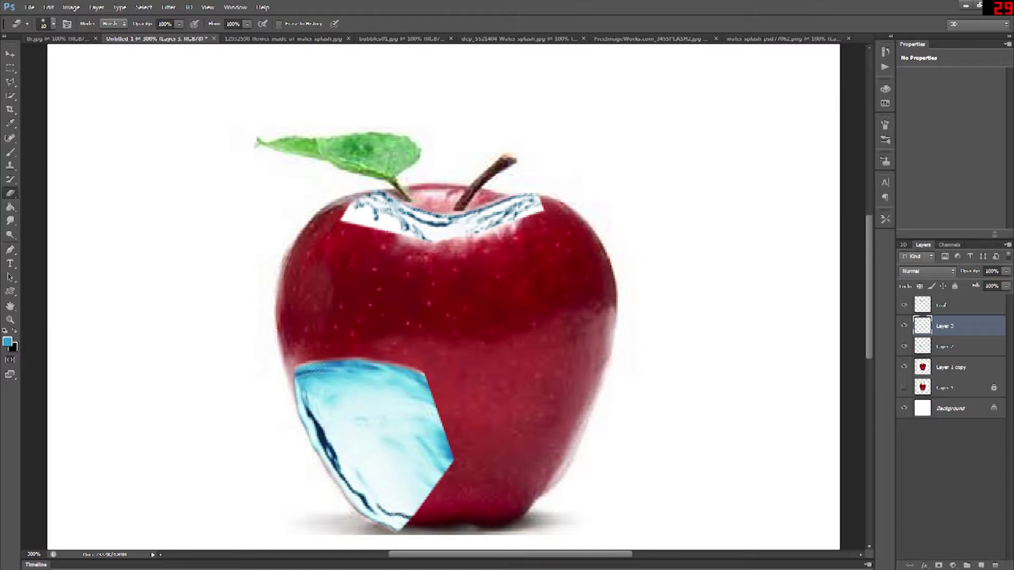
drag(409, 231, 349, 207)
Copy the middle of the arc from water splash psd77062.png into the apple document and rotate it toward the apple's right side.
key(ctrl+minus)
click(782, 39)
key(m)
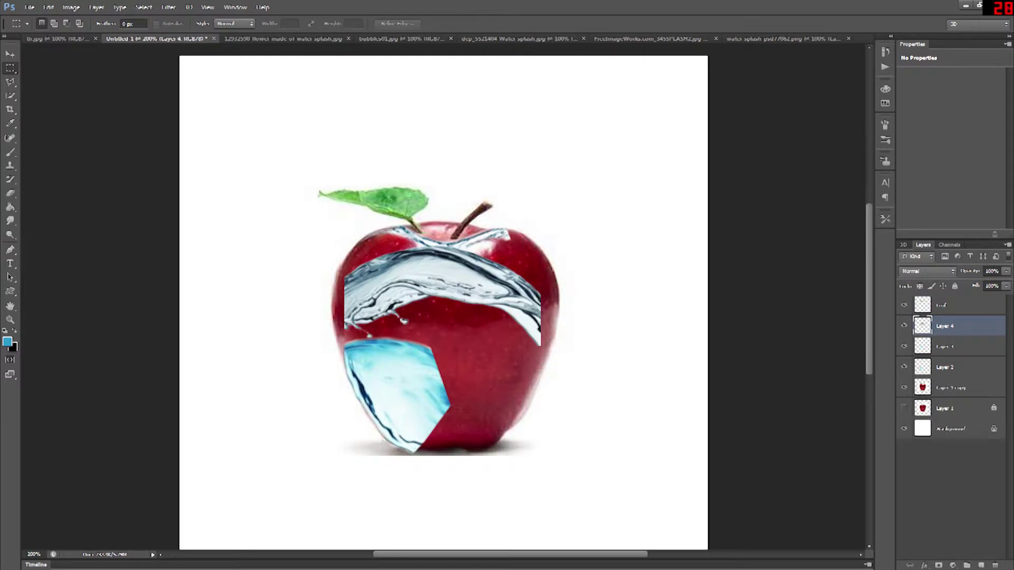
key(ctrl+t)
drag(536, 352, 467, 430)
drag(510, 232, 511, 249)
drag(520, 296, 519, 277)
key(Return)
Refine the arc's rotation and position so it follows the apple's right edge.
key(ctrl+t)
drag(474, 230, 446, 229)
drag(580, 317, 573, 288)
drag(520, 317, 535, 323)
key(Return)
Erase the arc's excess beyond its upper end and along its inner side.
key(e)
drag(528, 227, 543, 248)
mouse_move(478, 264)
mouse_down()
mouse_move(503, 278)
mouse_move(502, 374)
mouse_move(520, 372)
mouse_up()
Copy a curved water piece from the dcp_5521404 water splash image and paste it into the apple document.
click(783, 39)
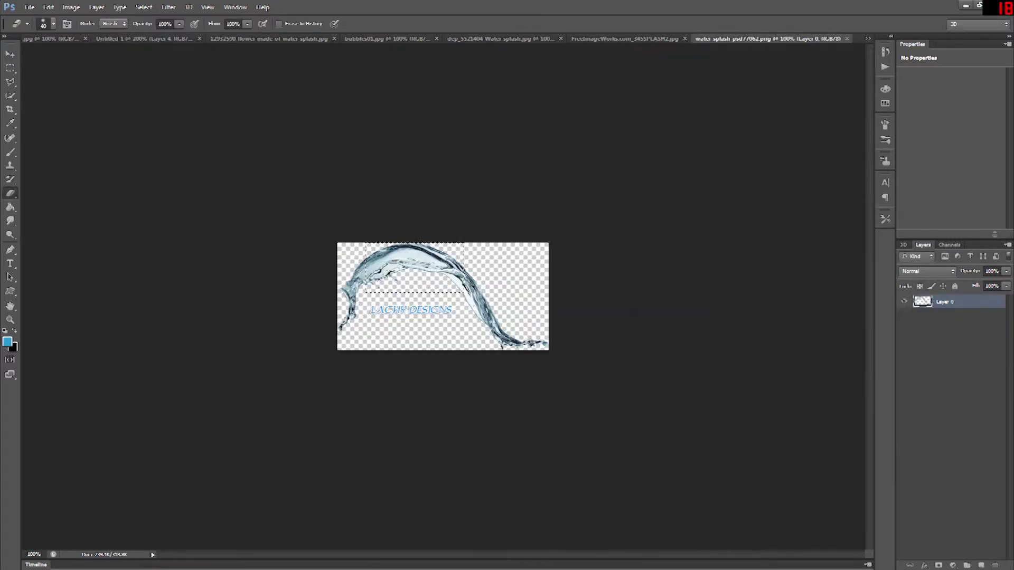
click(652, 38)
click(520, 39)
key(l)
click(415, 353)
click(154, 39)
key(ctrl+v)
Rotate the pasted curved water piece and move it against the apple's upper-left edge.
key(ctrl+t)
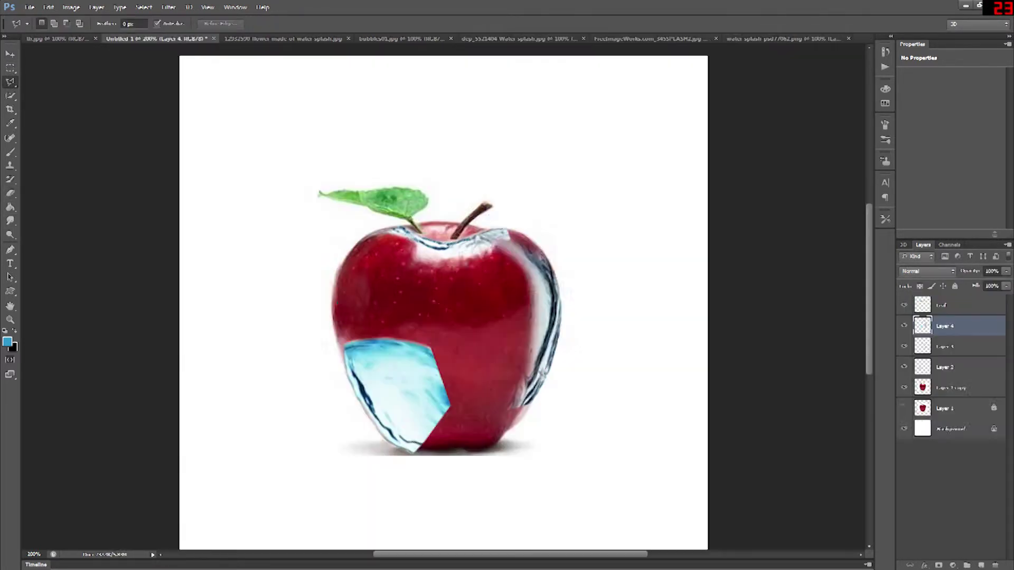
key(Return)
mouse_move(582, 210)
mouse_down()
mouse_move(477, 276)
mouse_move(477, 404)
mouse_move(325, 424)
mouse_up()
key(ctrl+t)
key(Return)
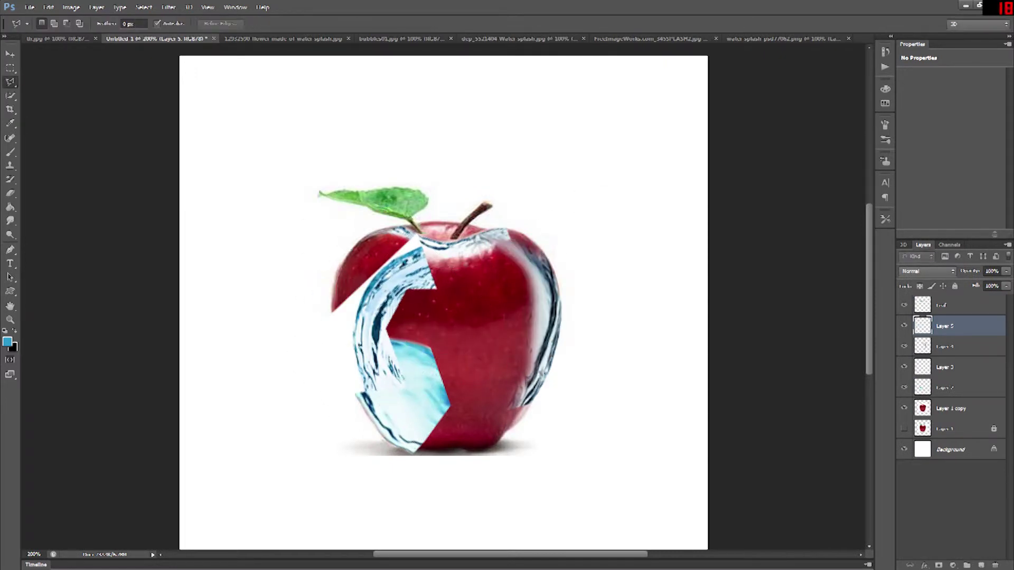
key(v)
drag(385, 294, 362, 268)
key(Down)
key(Down)
Reshape the curved water piece with a transform so its upper end meets the leaf stem and apple outline.
click(48, 7)
mouse_move(105, 212)
click(211, 248)
mouse_move(414, 206)
mouse_down()
mouse_move(414, 221)
mouse_move(428, 209)
mouse_up()
key(Return)
key(Left)
key(ctrl+t)
key(Return)
Soften the lower end of the curved left water piece with a low-opacity Eraser.
key(e)
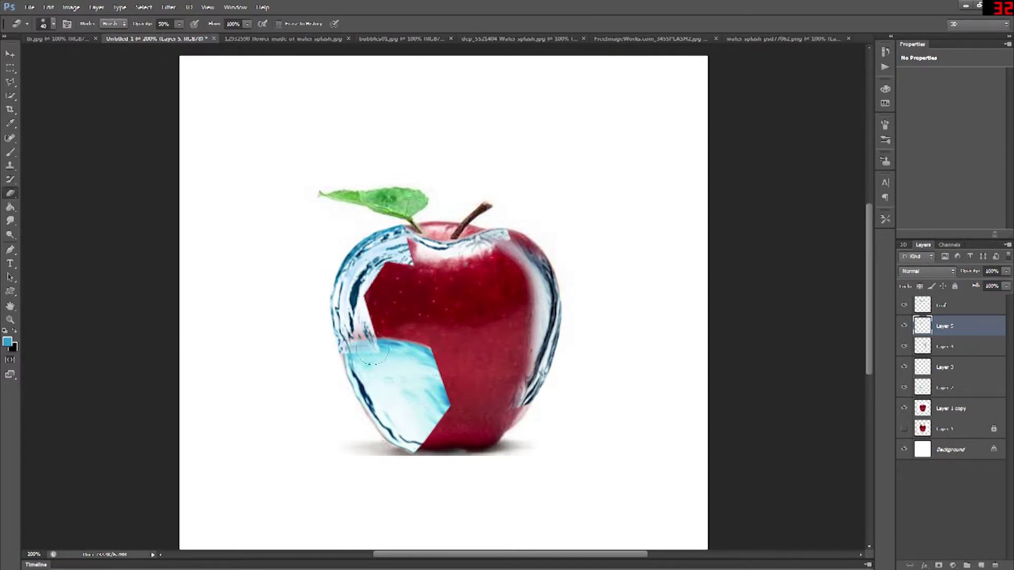
key(ctrl+z)
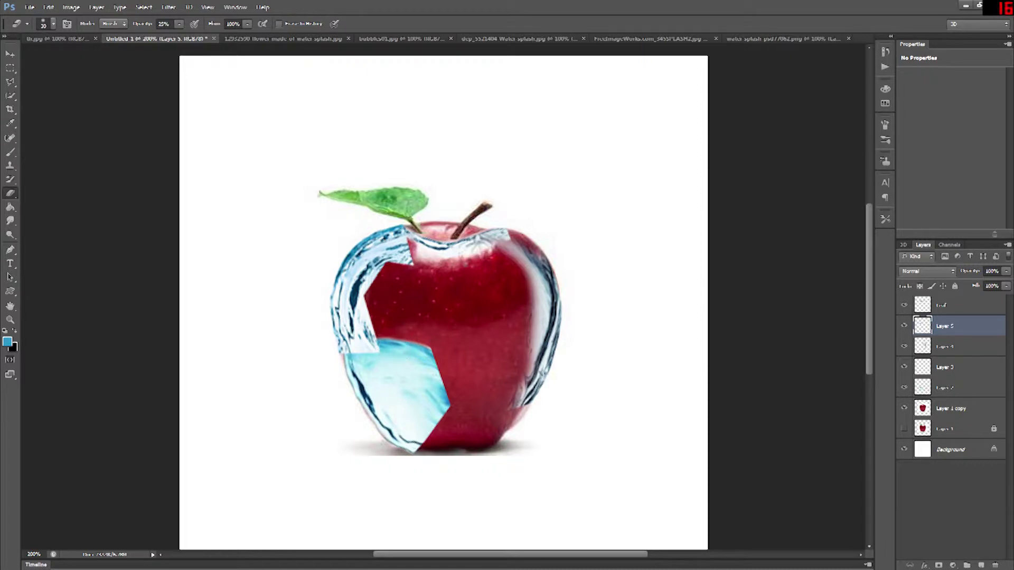
drag(358, 338, 371, 337)
Rotate the water petal on Layer 2 slightly and move it up against the curved left piece.
key(v)
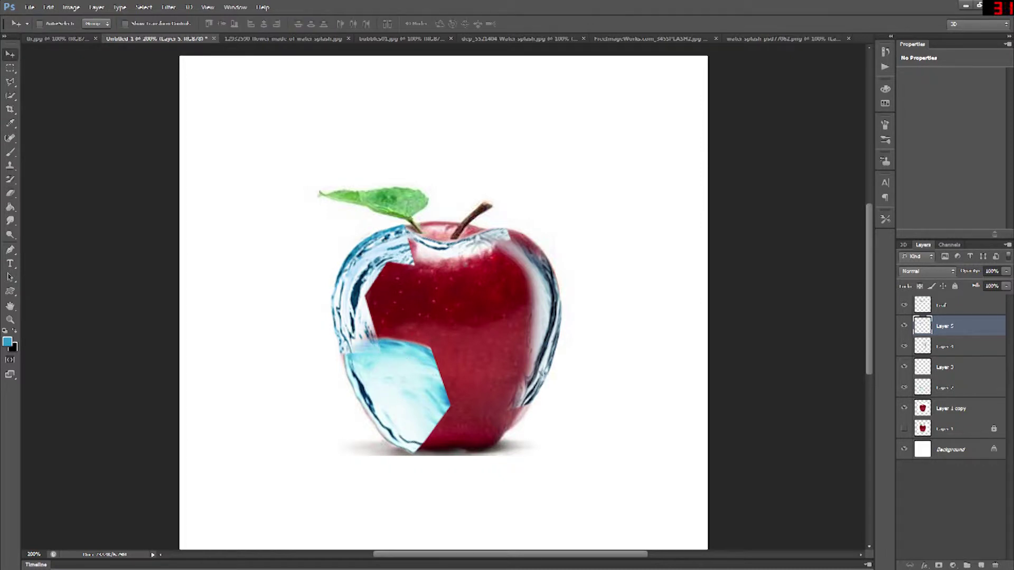
click(904, 347)
click(904, 346)
click(951, 387)
key(ctrl+t)
drag(461, 290, 458, 287)
key(Return)
drag(430, 375, 427, 367)
Refine the water petal's rotation to match the apple's lower-left outline.
key(ctrl+t)
drag(457, 285, 463, 291)
key(Return)
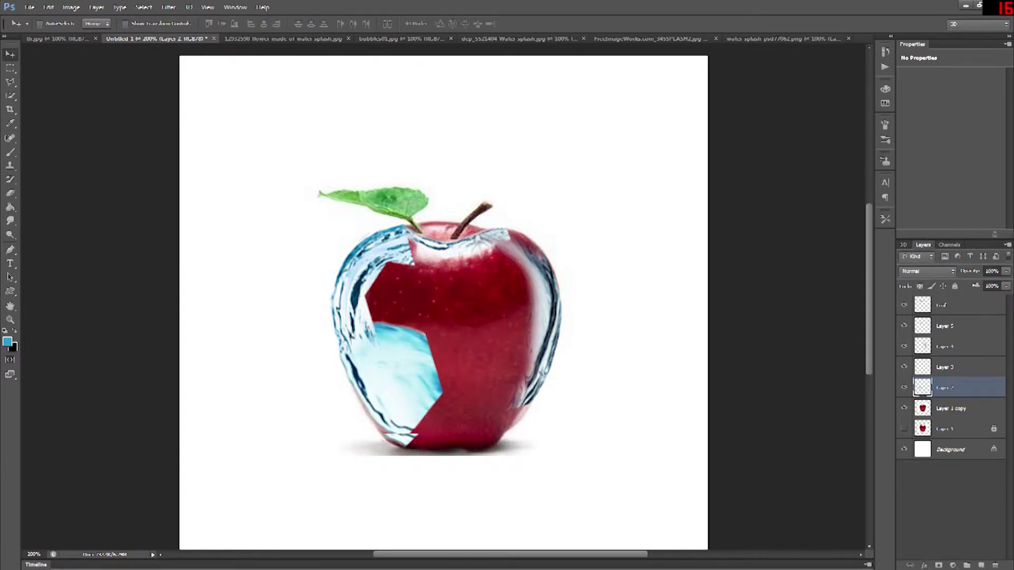
key(ctrl+t)
drag(456, 280, 462, 287)
key(Return)
Erase the protruding lower tip of the water petal at the apple's base.
click(10, 193)
mouse_move(410, 424)
mouse_down()
mouse_move(395, 432)
mouse_move(404, 429)
mouse_up()
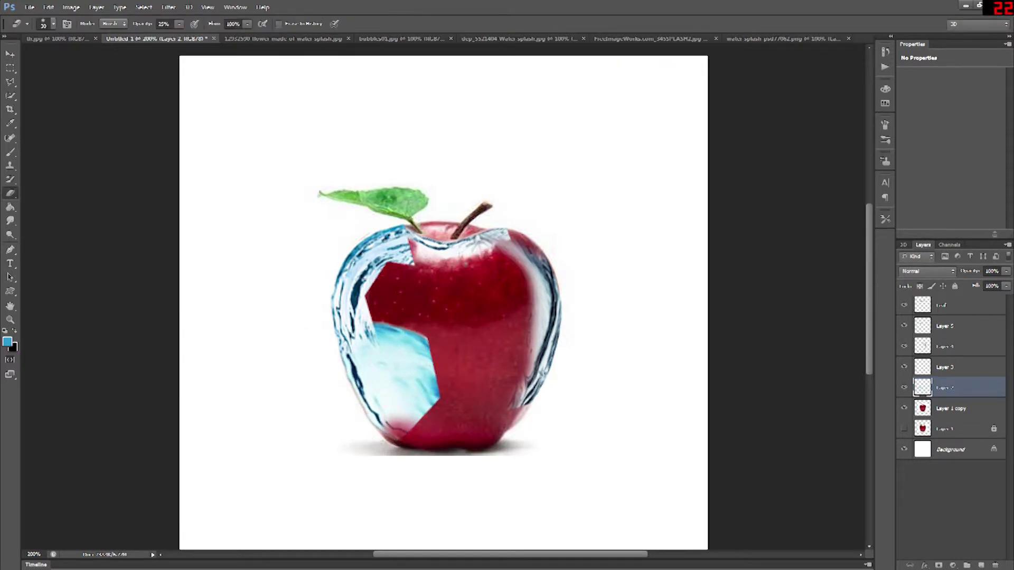
click(904, 346)
click(904, 346)
Blend the overlap between the left water piece on Layer 5 and the petal's upper edge with the Eraser.
click(959, 326)
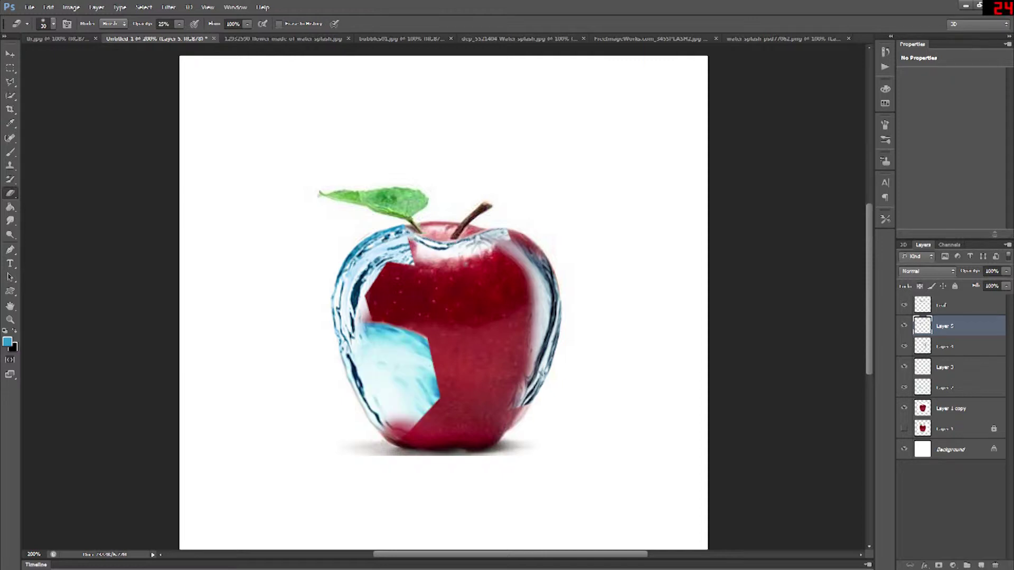
click(958, 367)
click(959, 388)
mouse_move(374, 326)
mouse_down()
mouse_move(435, 392)
mouse_move(374, 331)
mouse_up()
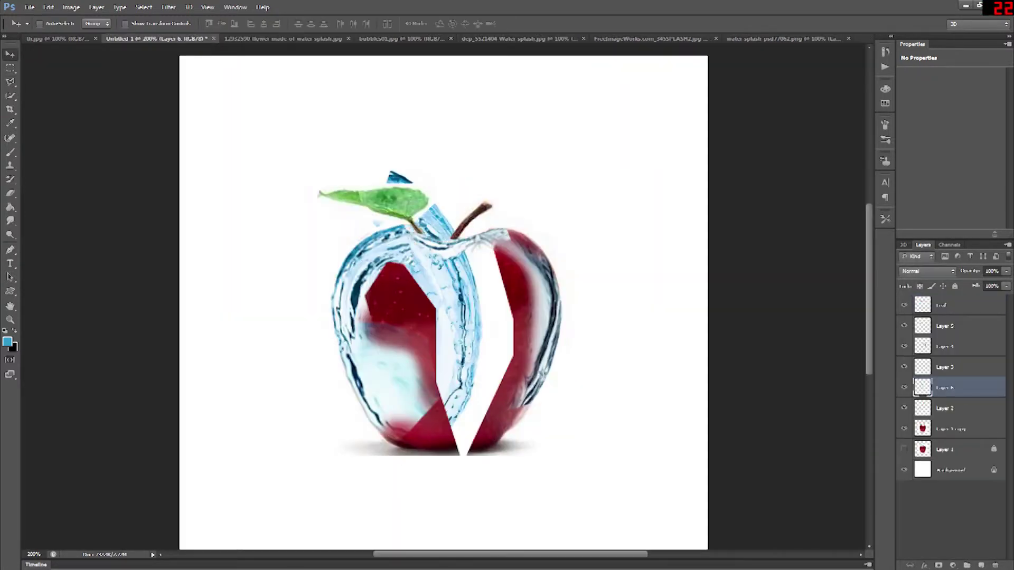
Transform the new water piece on Layer 6 to fit the apple's upper-right edge.
key(ctrl+t)
mouse_move(518, 129)
mouse_down()
mouse_move(465, 244)
mouse_move(545, 254)
mouse_move(560, 244)
mouse_move(557, 254)
mouse_up()
key(Return)
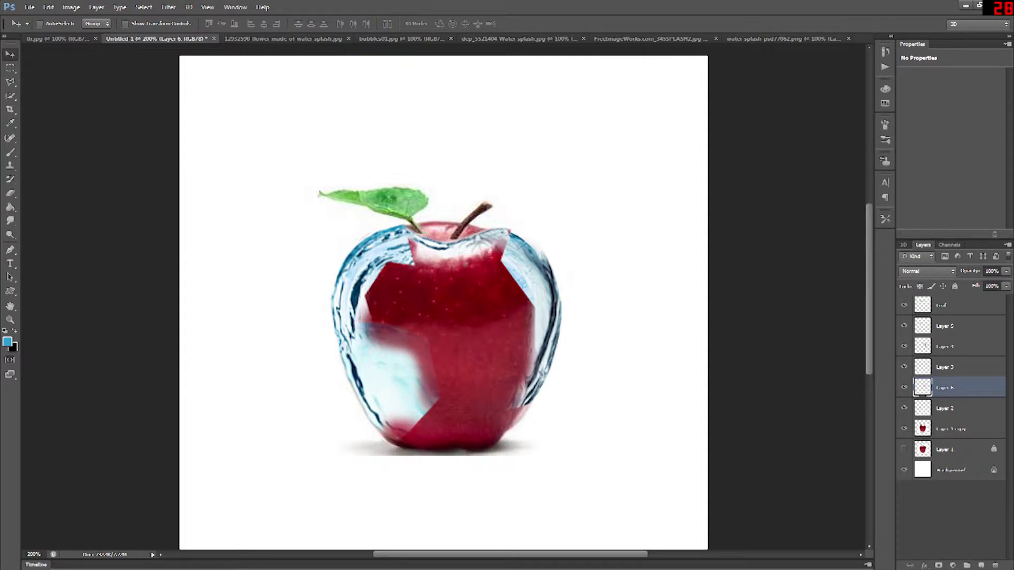
Hide Layer 4 and nudge the upper-right water piece left and up to match the apple's outline.
click(904, 346)
key(Left)
key(Left)
key(Up)
key(Up)
key(Up)
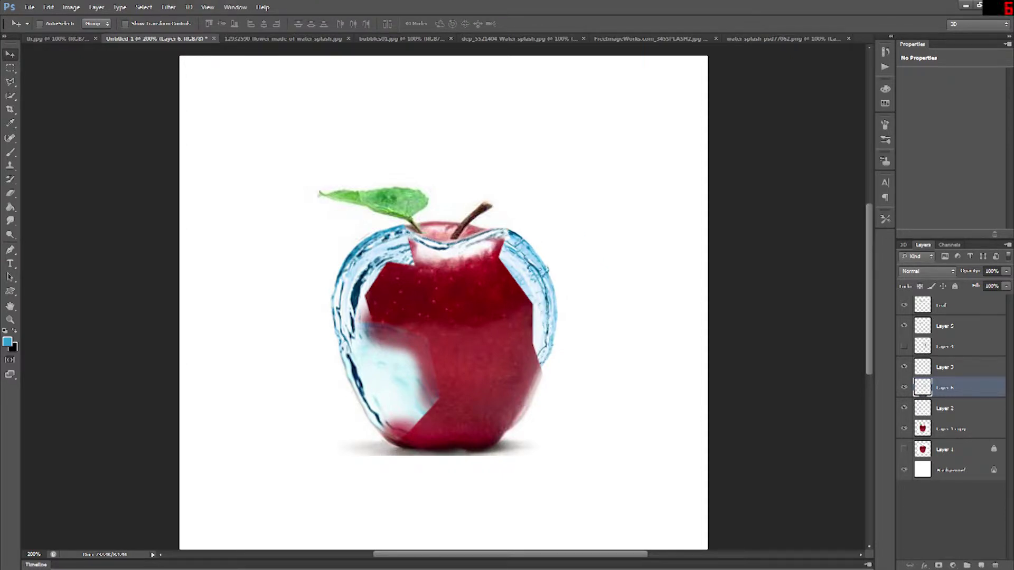
Show Layer 4 again, move its dark water arc toward the apple's lower right and rotate it clockwise.
click(950, 347)
click(904, 346)
drag(559, 337, 507, 376)
key(ctrl+t)
drag(518, 258, 539, 273)
mouse_move(501, 345)
mouse_down()
mouse_move(510, 342)
mouse_move(509, 357)
mouse_up()
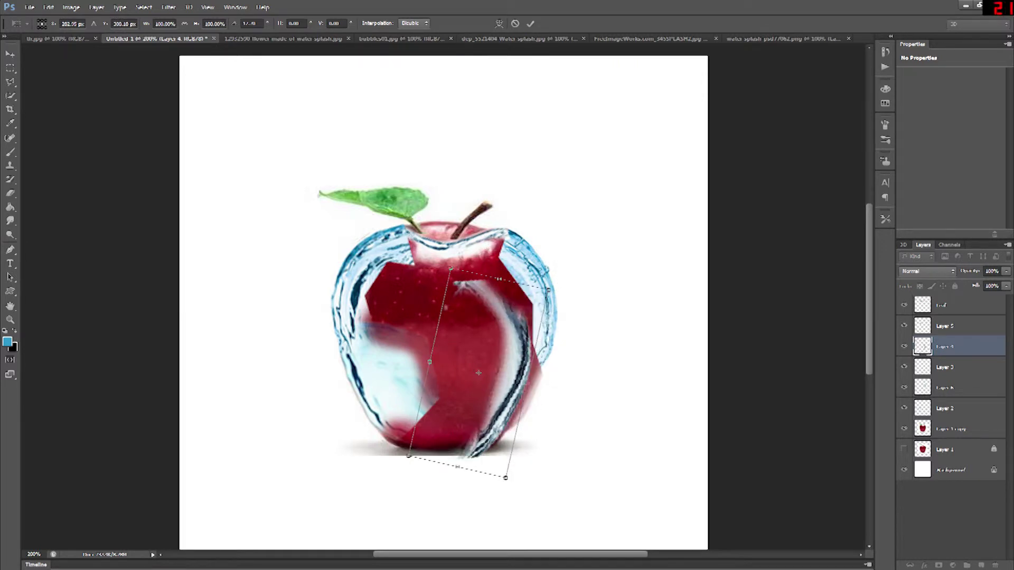
Fit the dark water arc against the apple's lower-right edge and erase its upper end to blend it.
drag(559, 290, 569, 300)
drag(519, 337, 533, 334)
key(Return)
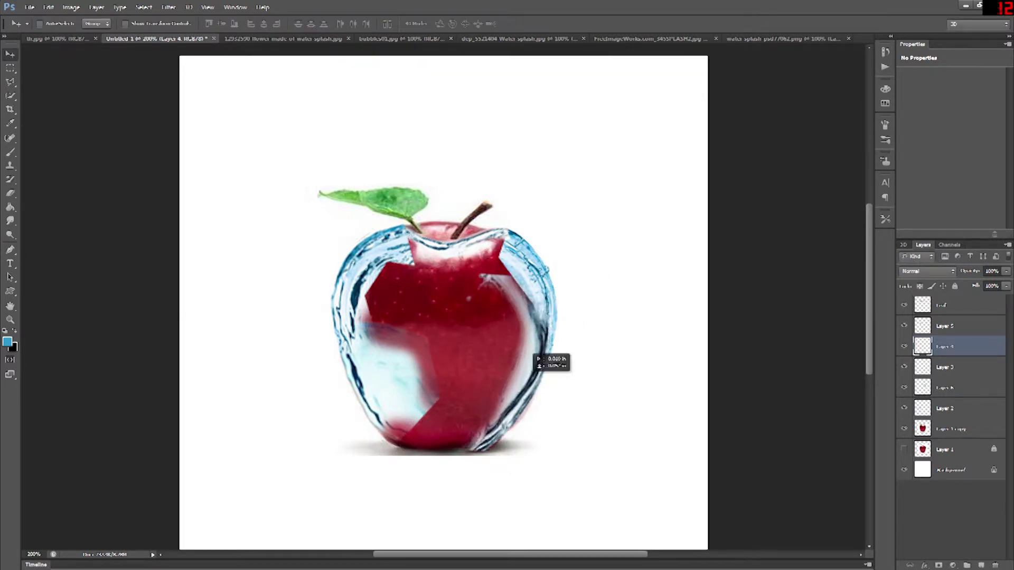
key(e)
drag(489, 277, 539, 332)
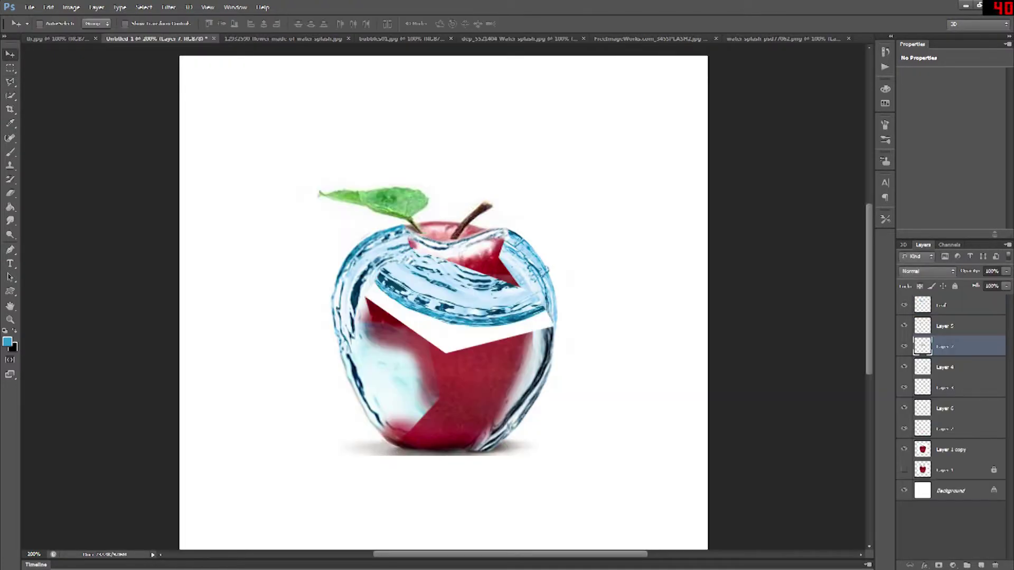
Scale down and rotate the large water piece on Layer 7, move it to the apple's top, and place its layer below Layer 3.
key(ctrl+t)
drag(565, 232, 382, 349)
drag(538, 216, 500, 248)
key(Return)
drag(456, 309, 478, 235)
drag(945, 346, 945, 378)
Flatten and rotate the Layer 7 water piece to fit the apple's back rim behind the stem.
key(ctrl+t)
drag(442, 193, 442, 214)
drag(444, 232, 443, 220)
drag(514, 162, 520, 169)
drag(468, 211, 474, 213)
key(Return)
With Layer 3 temporarily hidden, set Layer 7's opacity to 83% and stretch the back-rim piece wider to about 115%.
click(904, 367)
drag(1005, 271, 997, 281)
key(ctrl+t)
drag(523, 261, 546, 262)
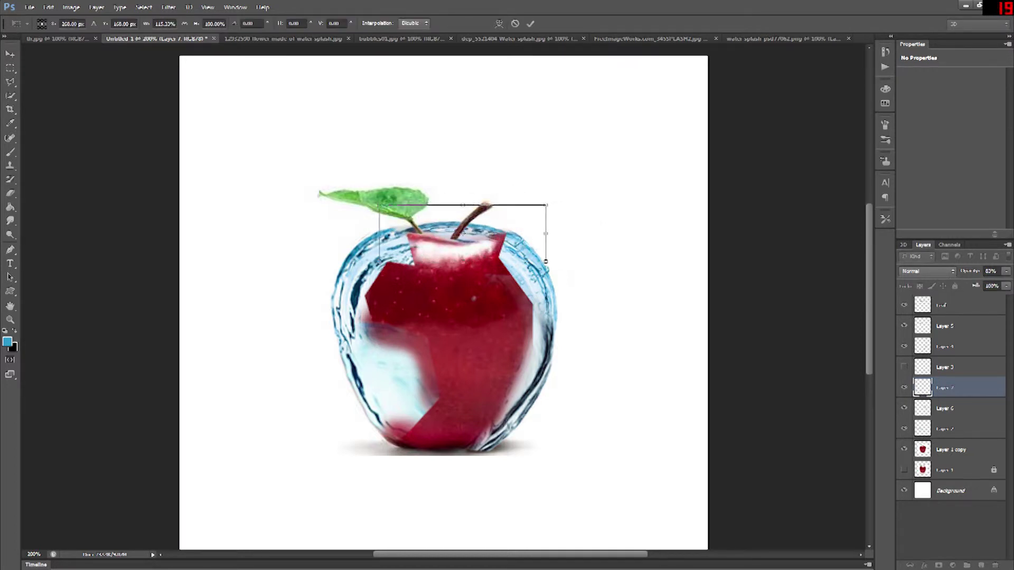
key(Return)
click(904, 366)
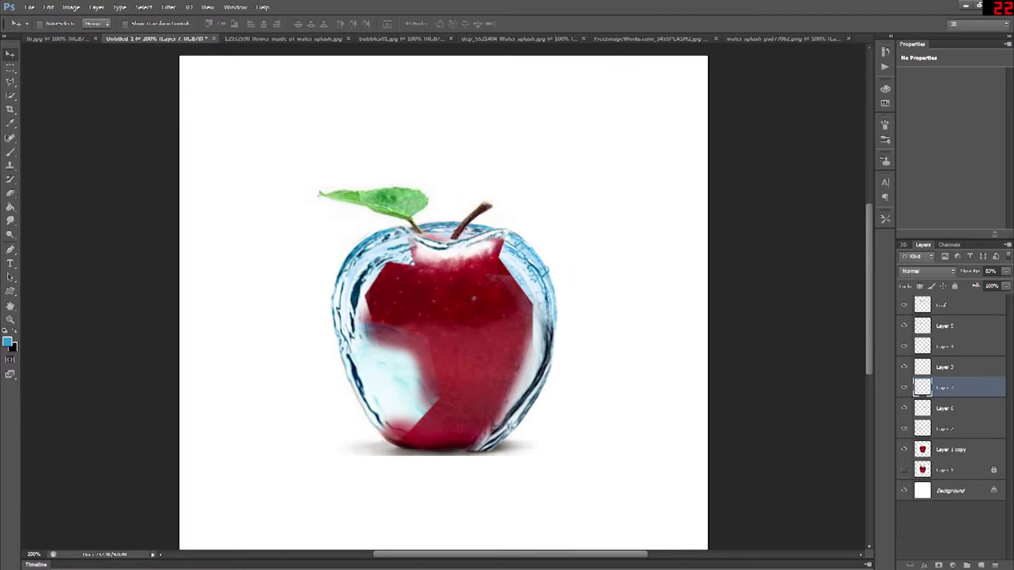
Nudge the back-rim water piece vertically into alignment, comparing it against the apple by toggling layer visibility.
click(904, 388)
click(903, 388)
key(Up)
key(Up)
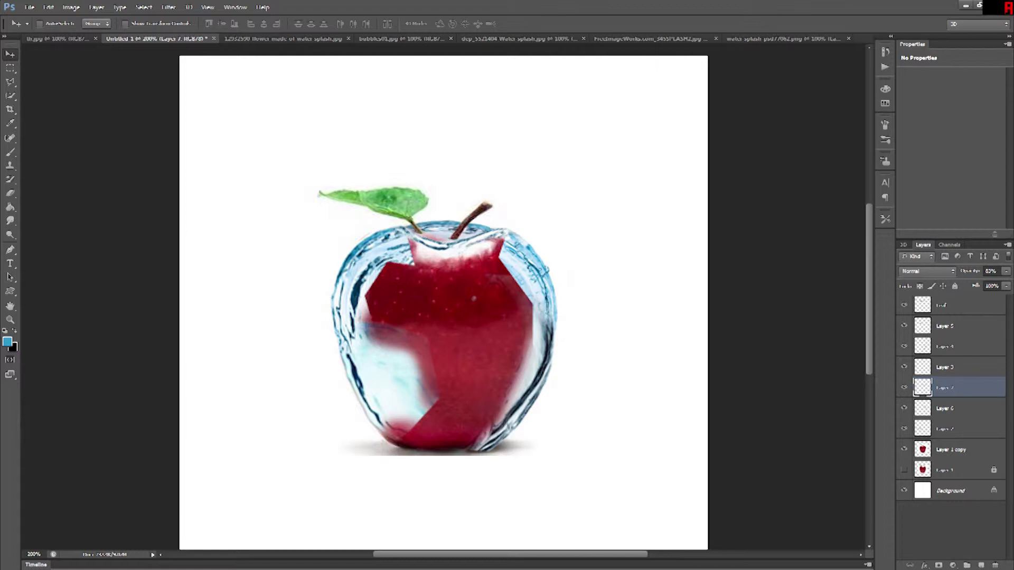
key(Down)
key(Down)
key(Down)
key(Up)
key(Up)
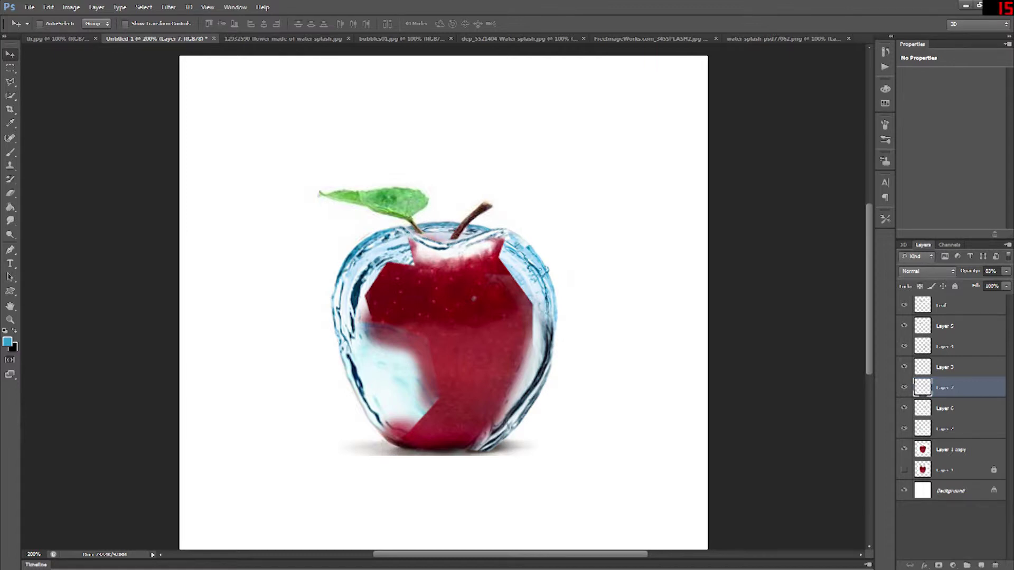
click(903, 450)
click(904, 450)
Paste another piece from the dcp_5521404 water splash image, rotate it, and move it to the apple's lower-right base.
click(518, 38)
key(l)
key(ctrl+v)
key(ctrl+t)
drag(478, 248, 415, 265)
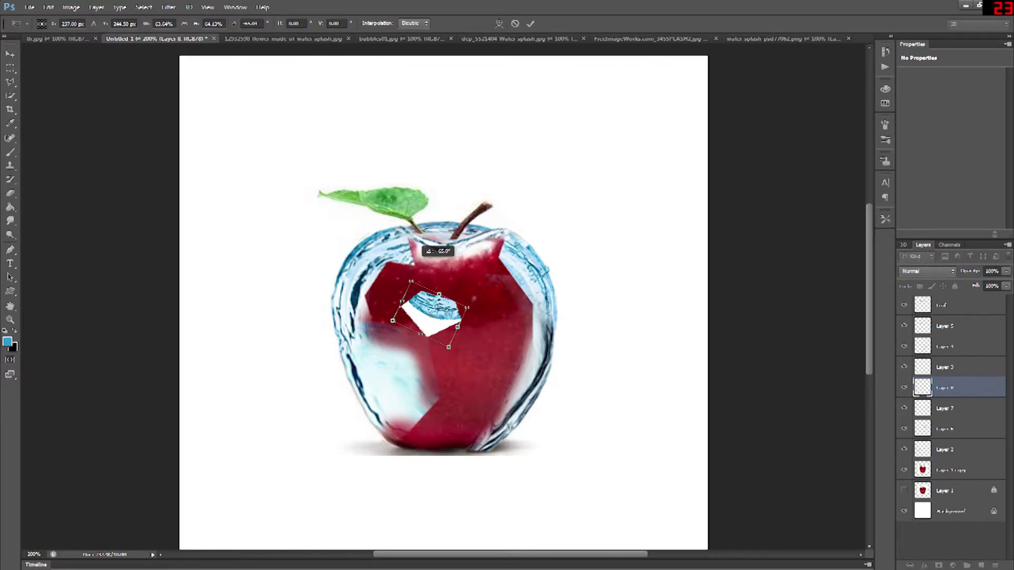
drag(442, 324, 494, 439)
Rotate the small water piece further and lower it onto the apple's bottom edge.
key(ctrl+plus)
key(ctrl+plus)
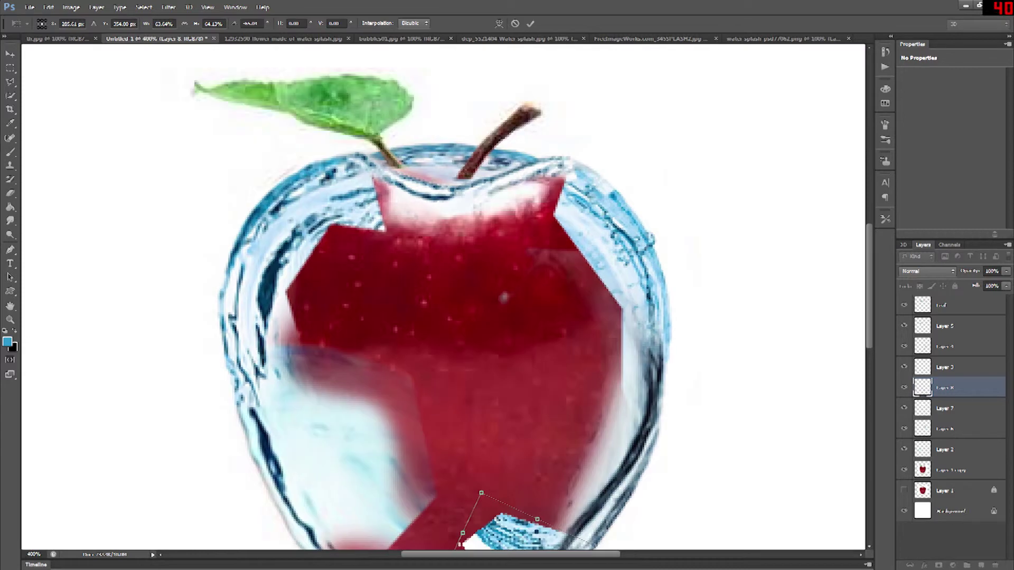
scroll(494, 440, down, 7)
drag(612, 264, 595, 225)
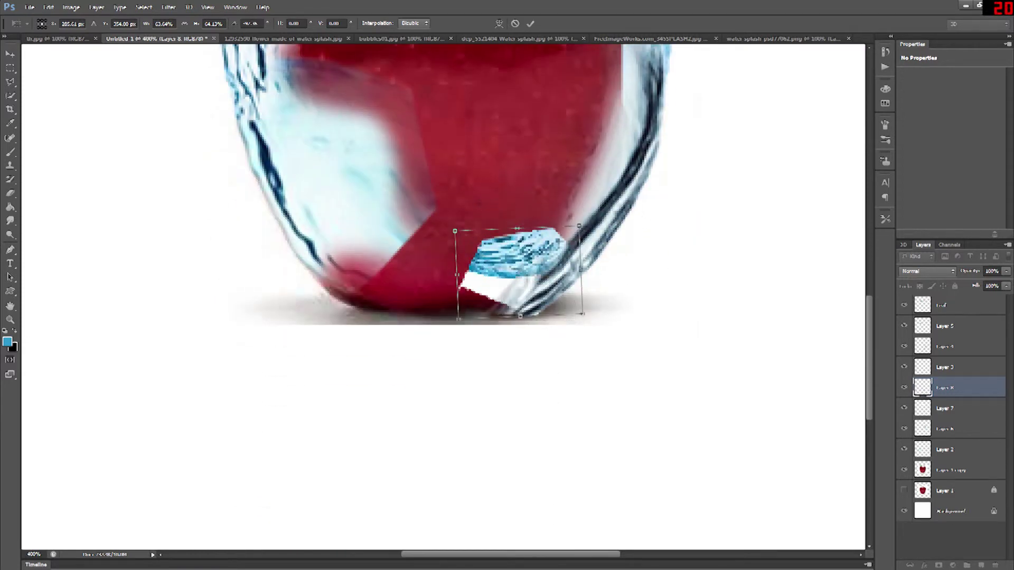
drag(535, 269, 536, 306)
key(Return)
Move Layer 8 above Layer 5 and rotate and shift its water piece to meet the lower-right arc.
drag(955, 388, 954, 459)
drag(955, 450, 955, 316)
key(ctrl+t)
drag(598, 262, 593, 254)
drag(558, 310, 601, 271)
key(Return)
Show the rulers, commit the transform of Layer 8's water piece, and nudge it up and slightly right against the apple's lower-right arc.
key(ctrl+r)
key(ctrl+t)
key(Return)
key(Up)
key(Up)
key(Right)
key(Up)
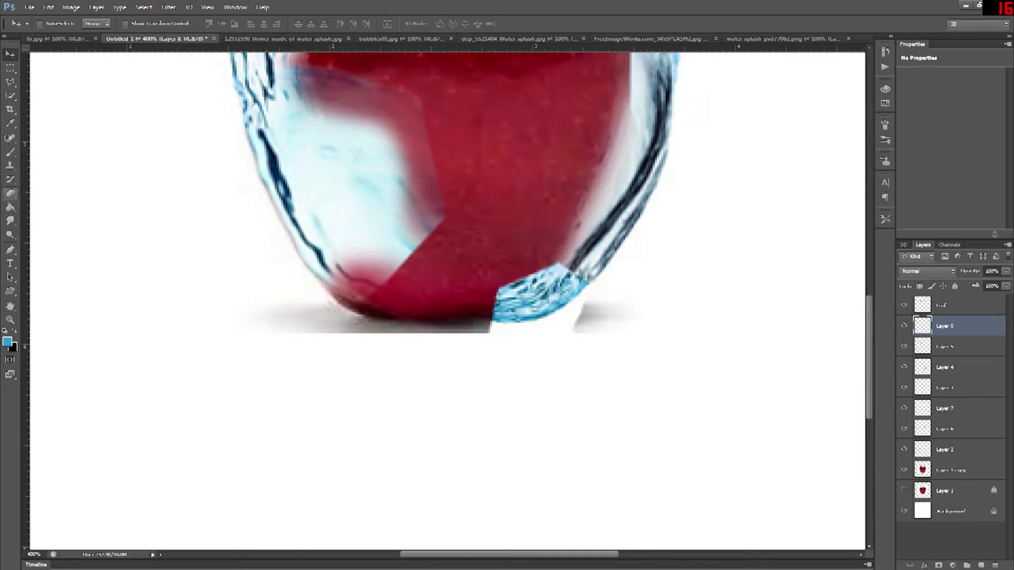
Erase the white leftover area beneath Layer 8's water piece along the apple's lower-right base with the Eraser at 80% opacity.
key(e)
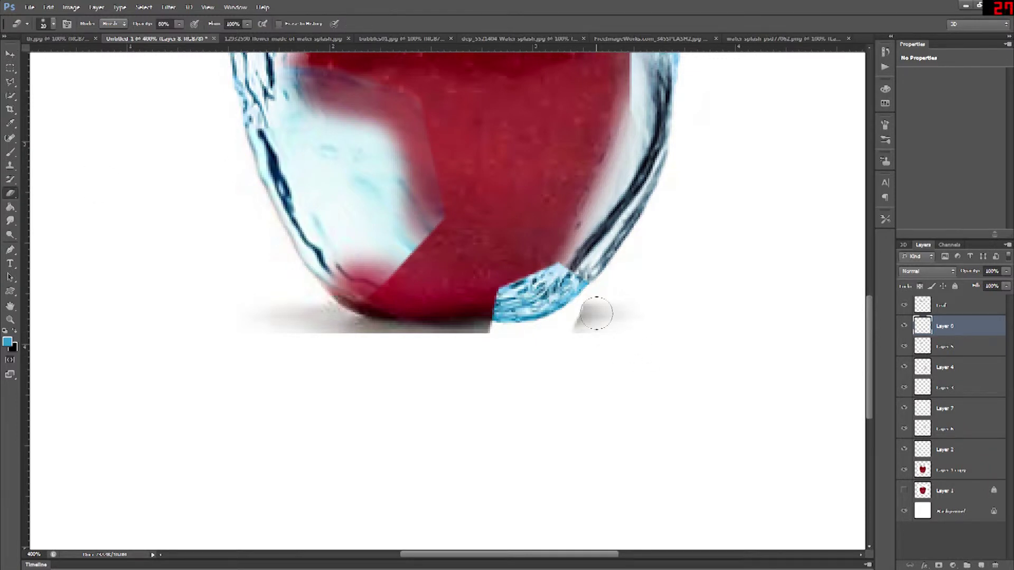
drag(563, 326, 506, 342)
drag(558, 322, 498, 340)
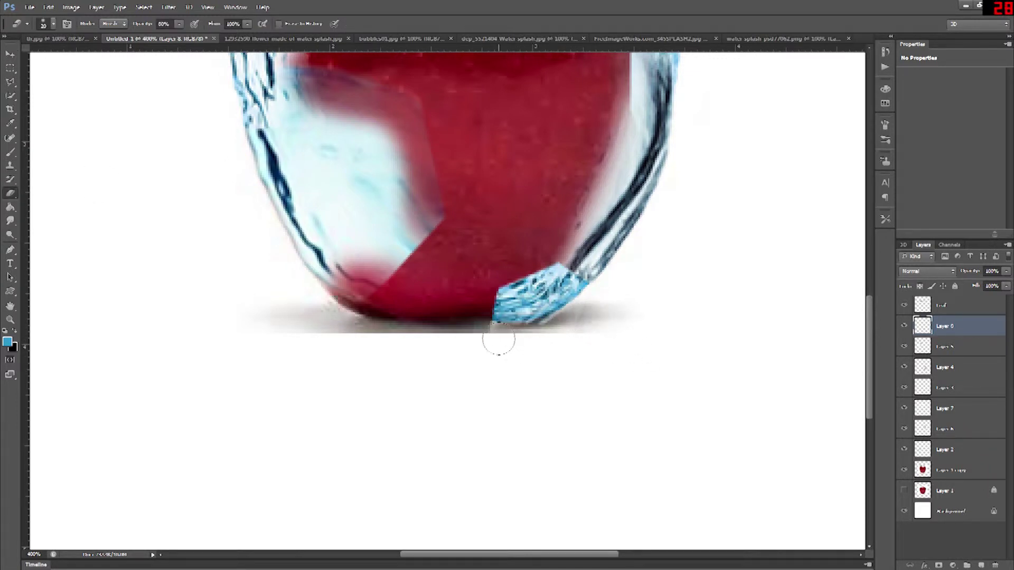